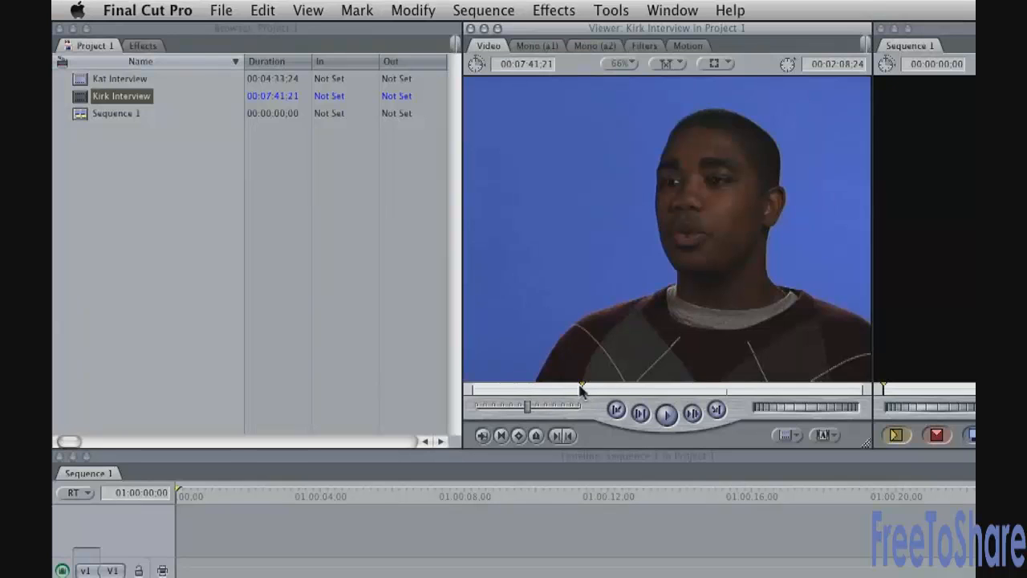
Skim through the Kirk Interview clip and open the Kat Interview clip in the Viewer.
left_click_drag(583, 390, 568, 389)
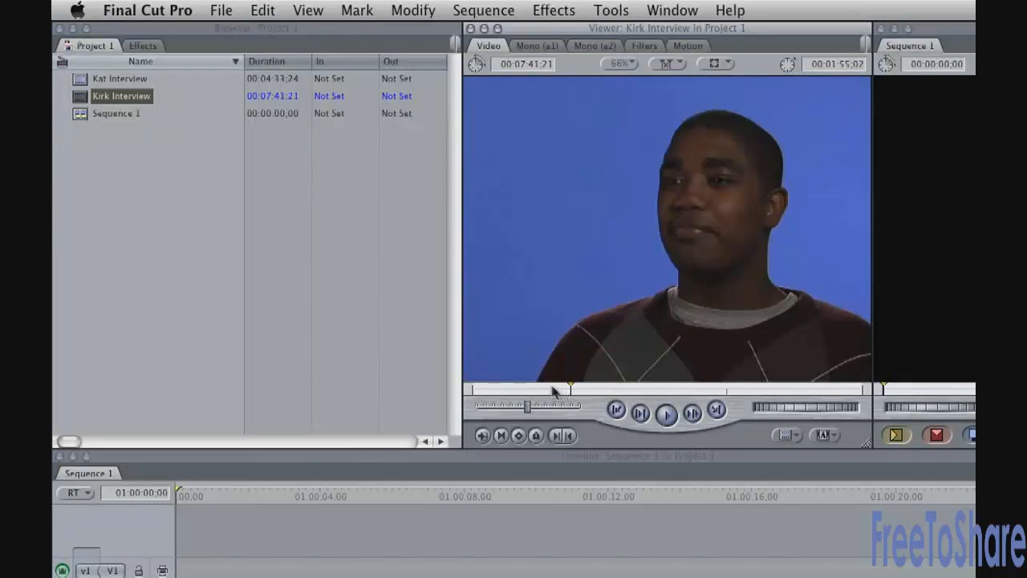
left_click_drag(554, 390, 668, 392)
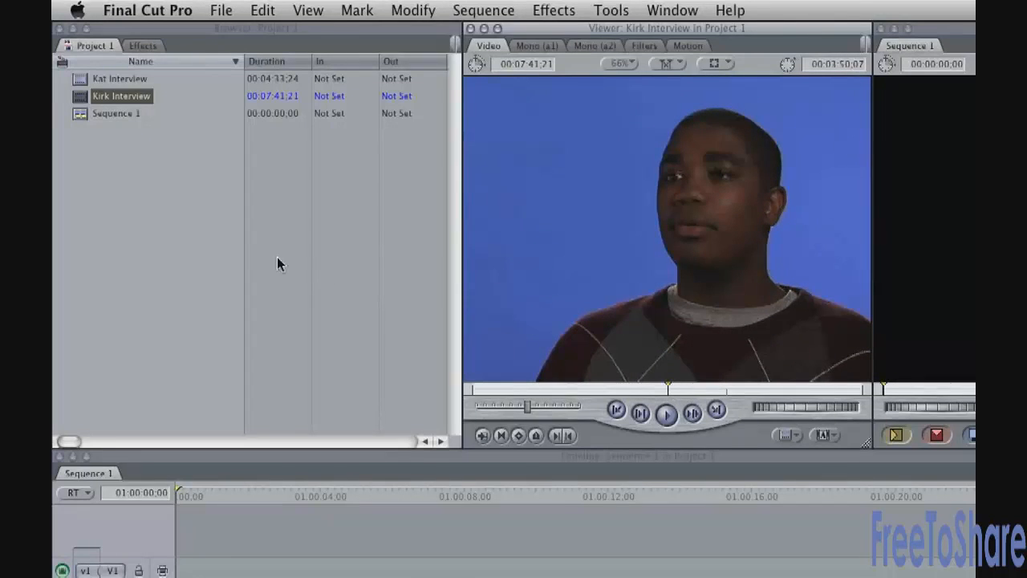
left_click(81, 81)
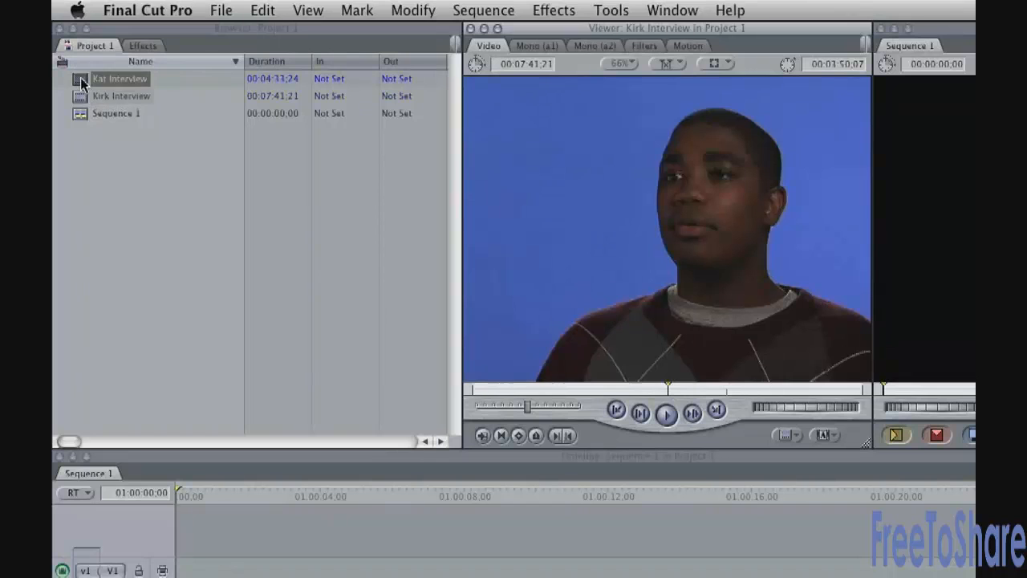
double_click(81, 81)
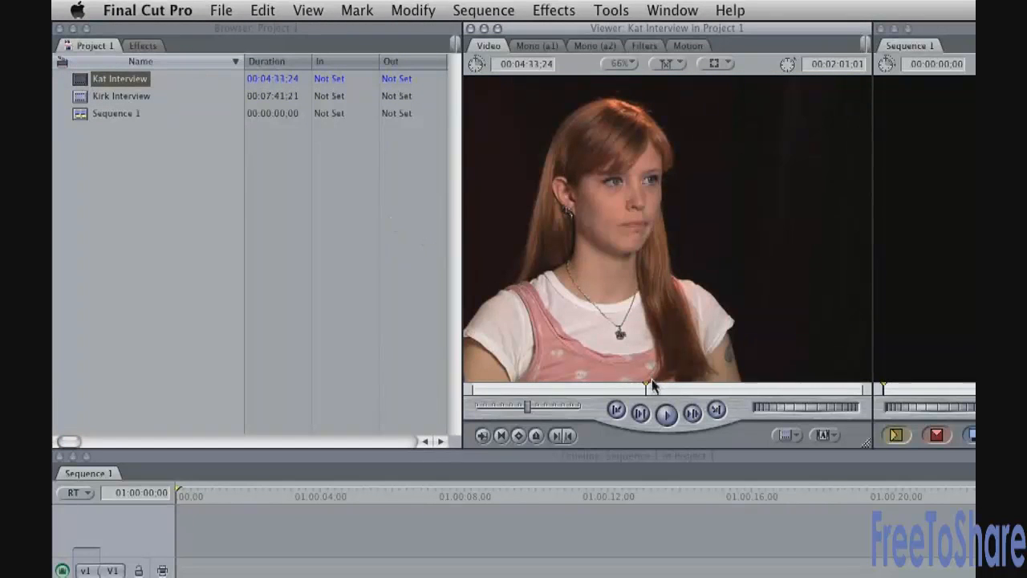
Scrub through the Kat Interview clip, return to its beginning, and skim forward to about 00:01:59;18.
left_click_drag(646, 391, 407, 393)
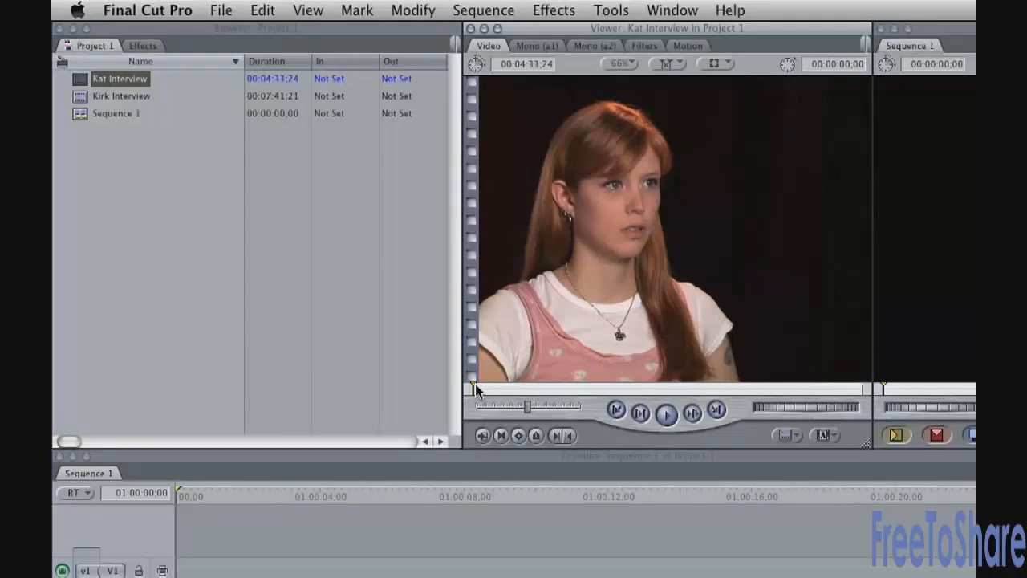
left_click_drag(476, 385, 592, 391)
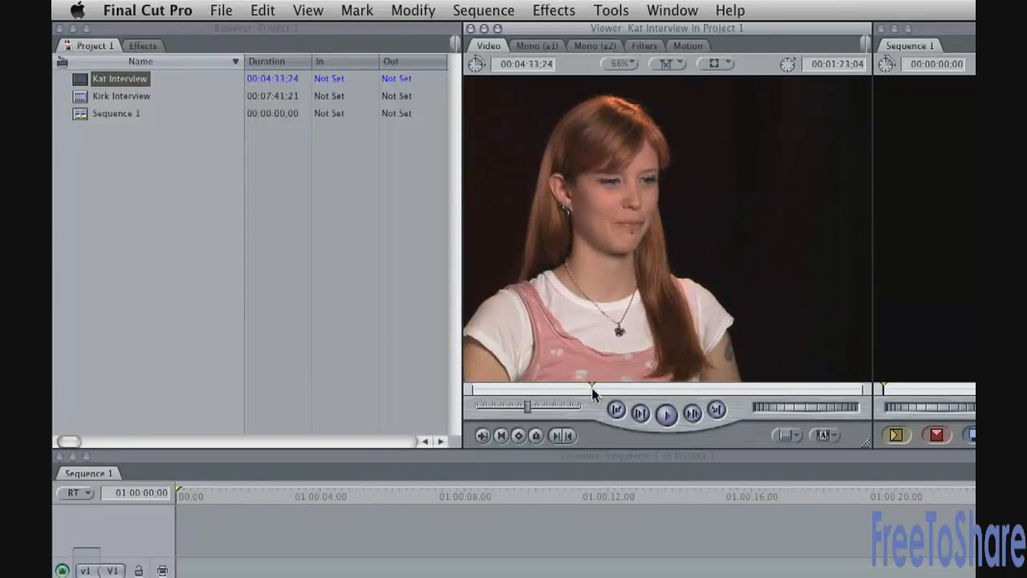
key("Home")
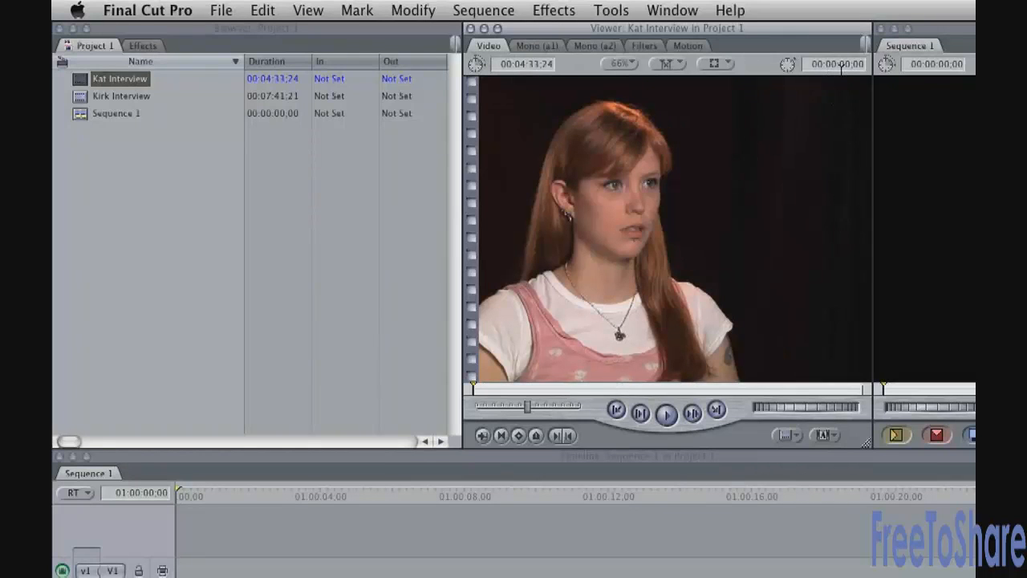
left_click_drag(491, 392, 644, 390)
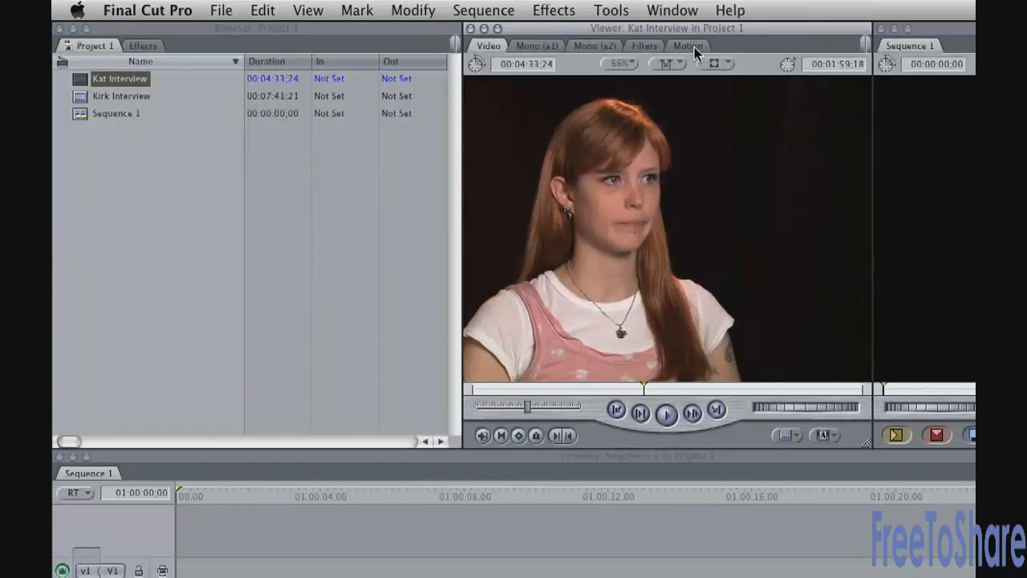
Play the Kat Interview clip at normal speed, fast-forward it, and play it in reverse.
key("space")
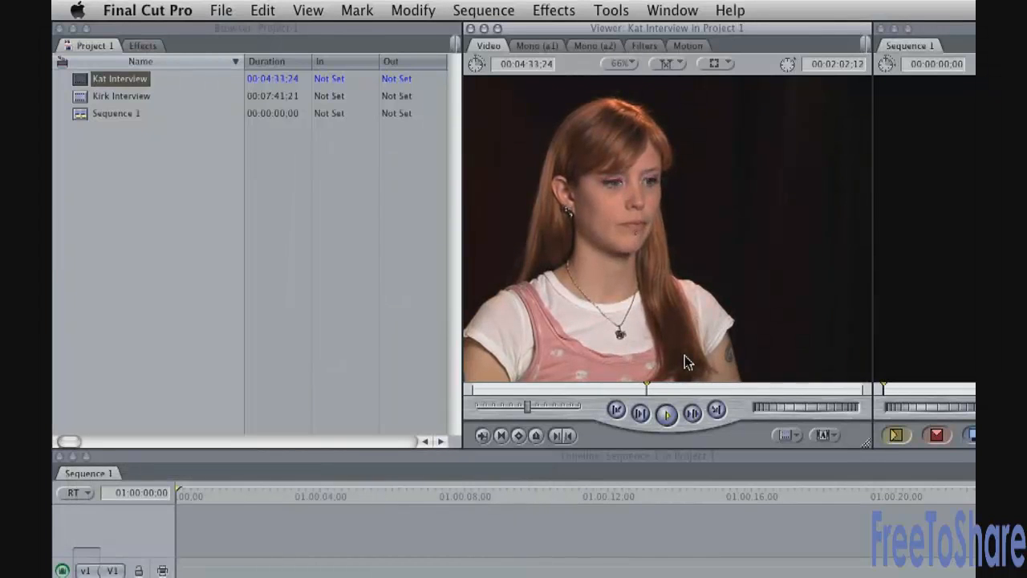
key("k")
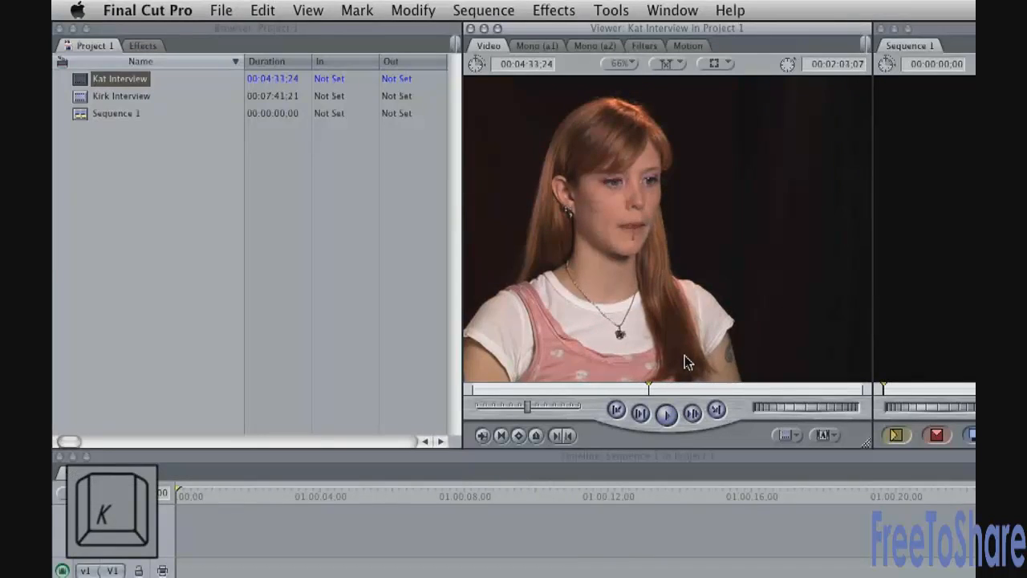
key("l")
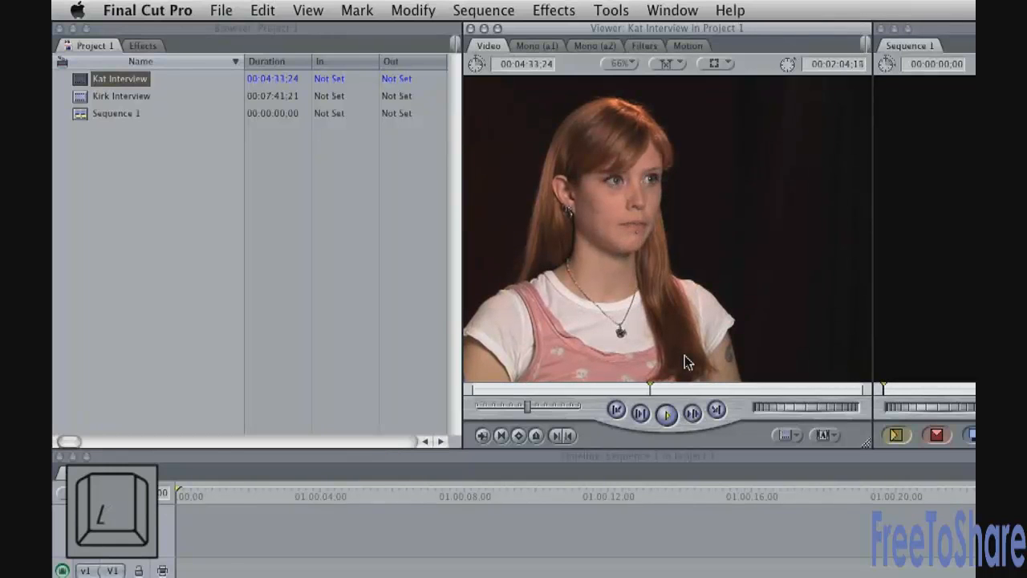
key("l")
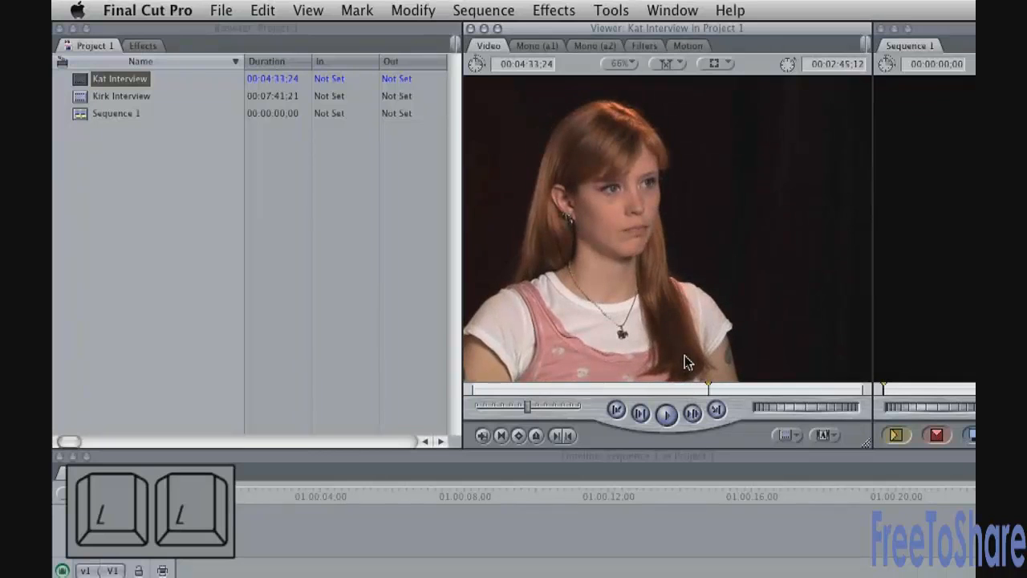
key("j")
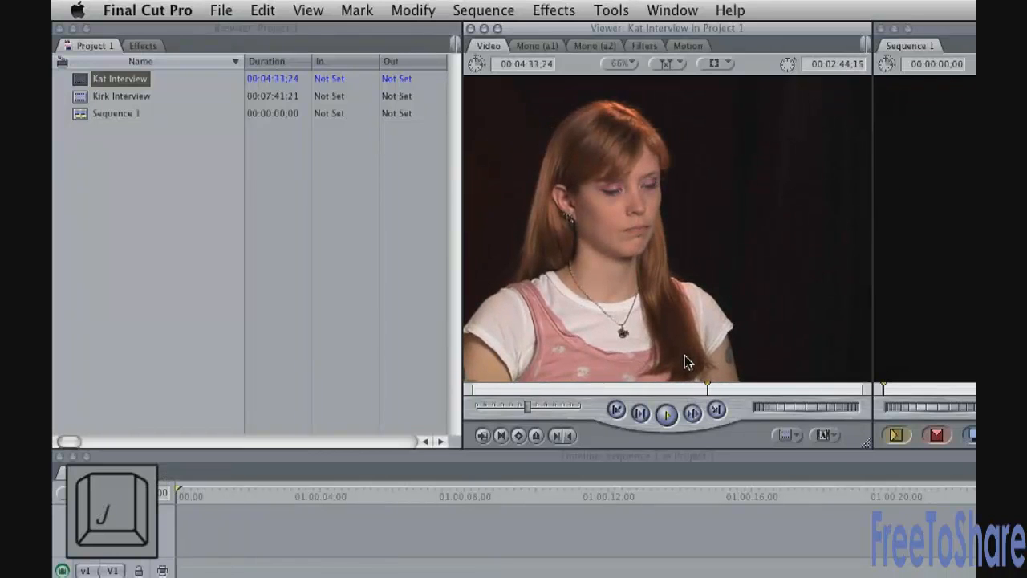
key("j")
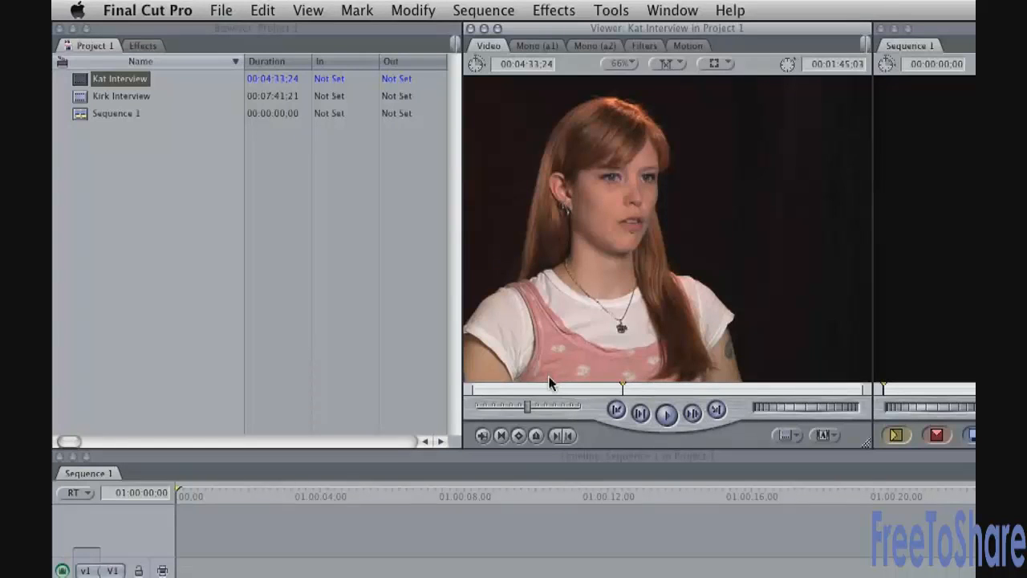
Play the Kat Interview clip from its start and mark an In point at 00:00:17;22 and an Out point at 00:00:24;24.
left_click_drag(546, 389, 475, 387)
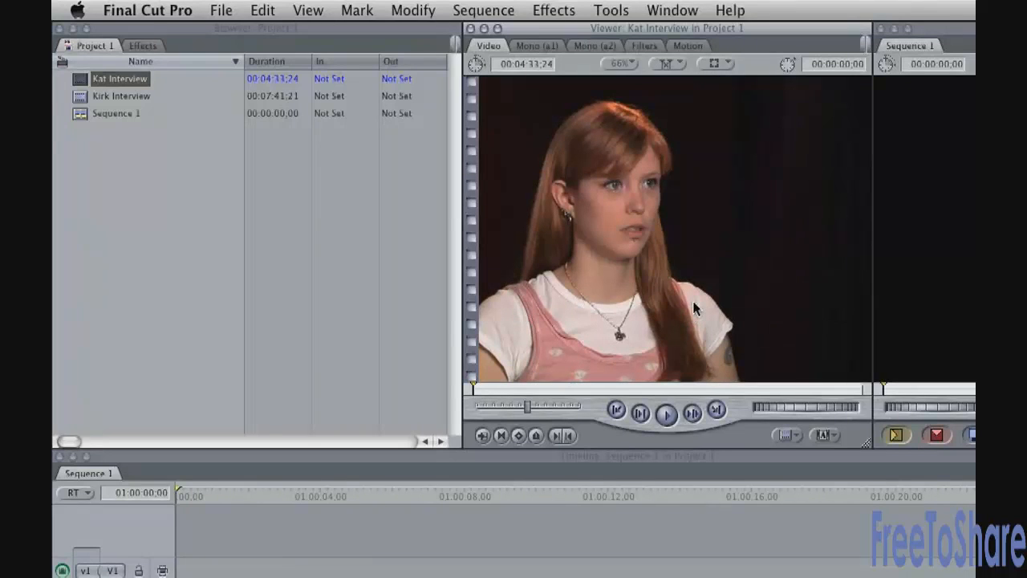
key("space")
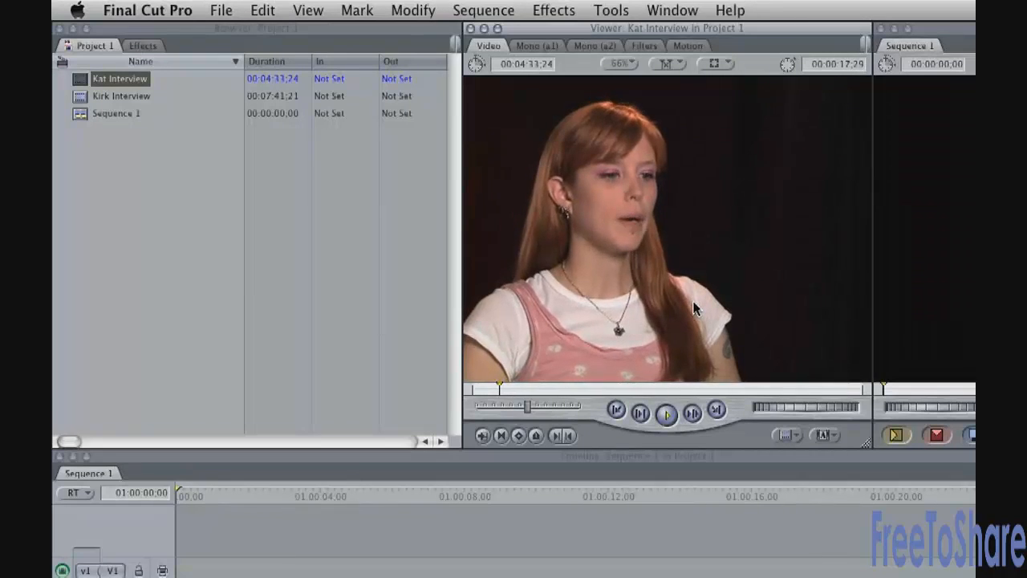
key("k")
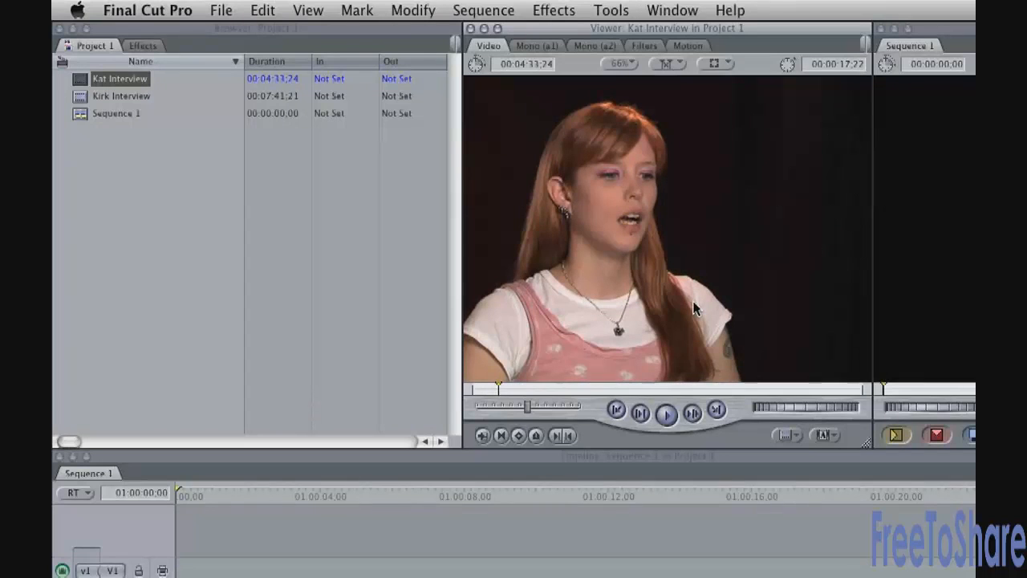
key("i")
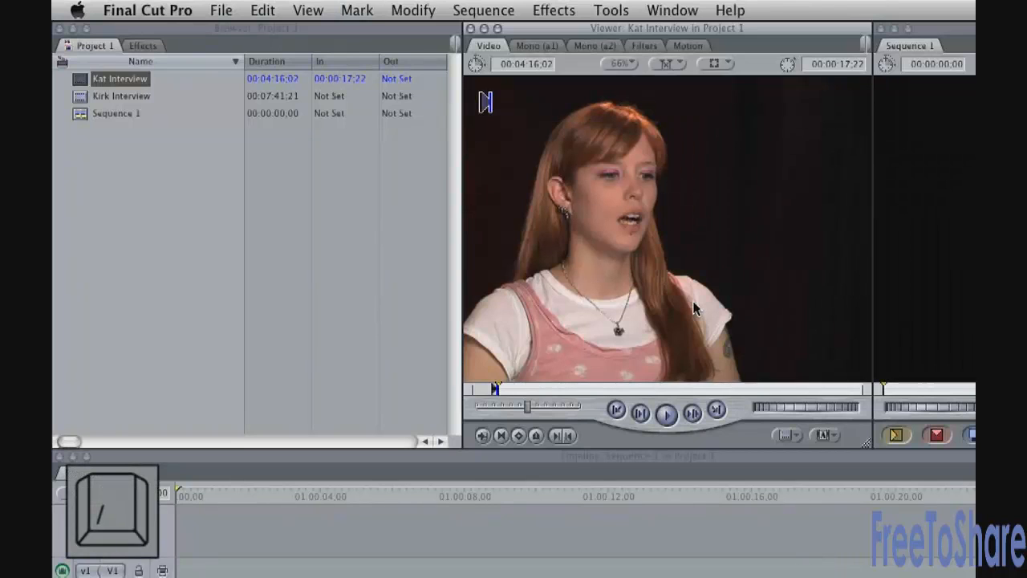
key("l")
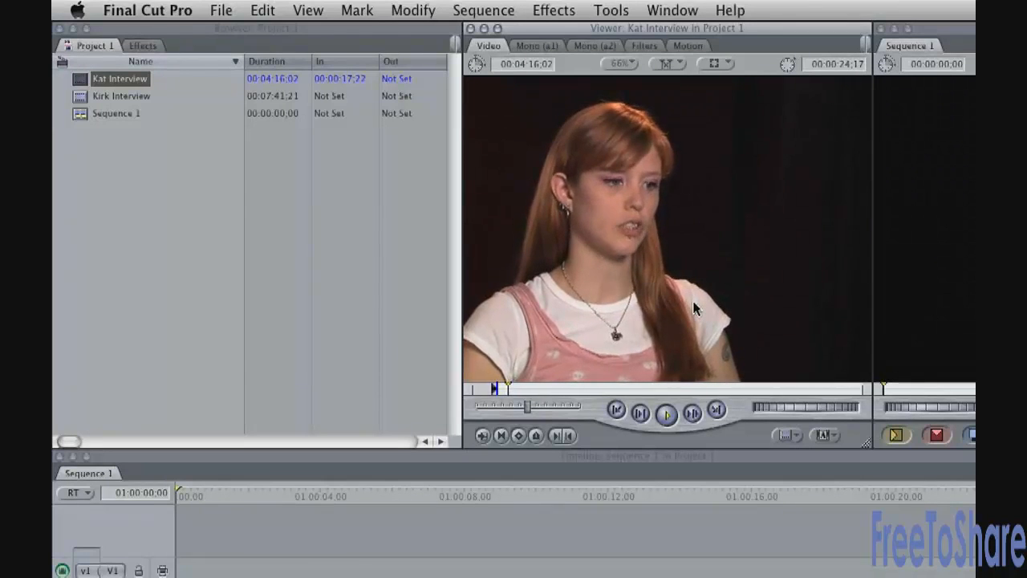
key("o")
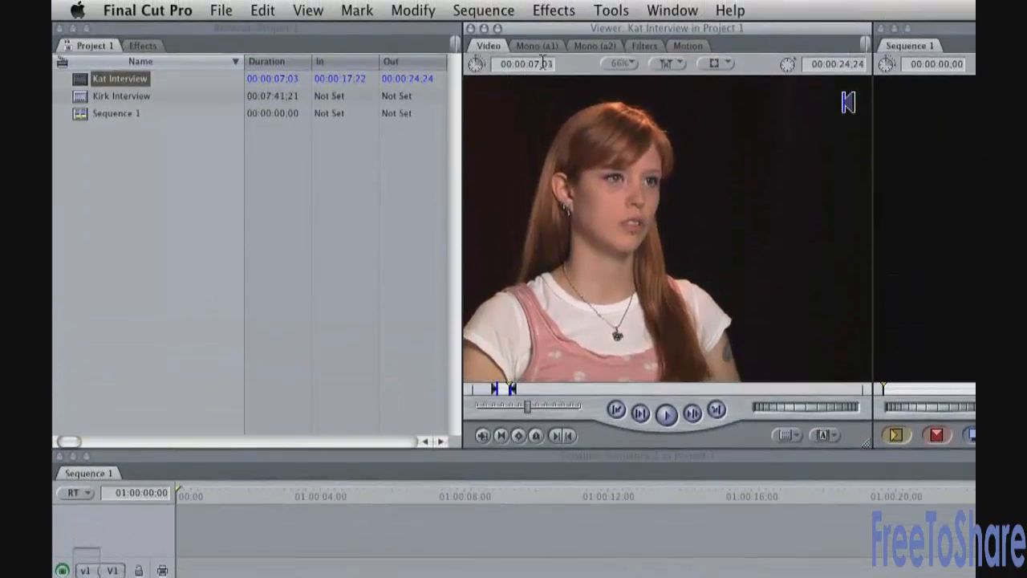
Examine the waveforms of both mono audio channels of the Kat Interview clip and return to its picture.
left_click(537, 45)
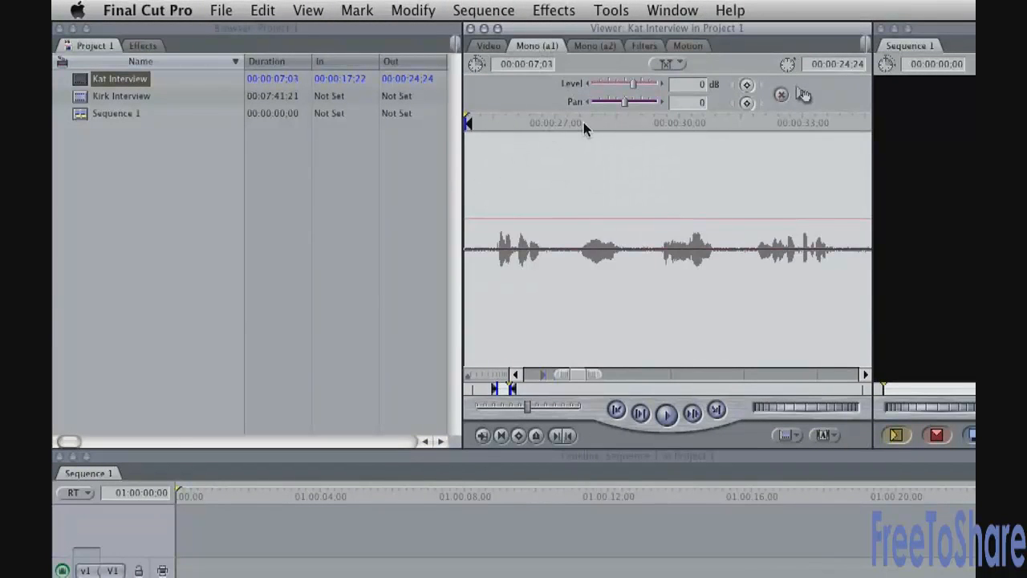
left_click(590, 48)
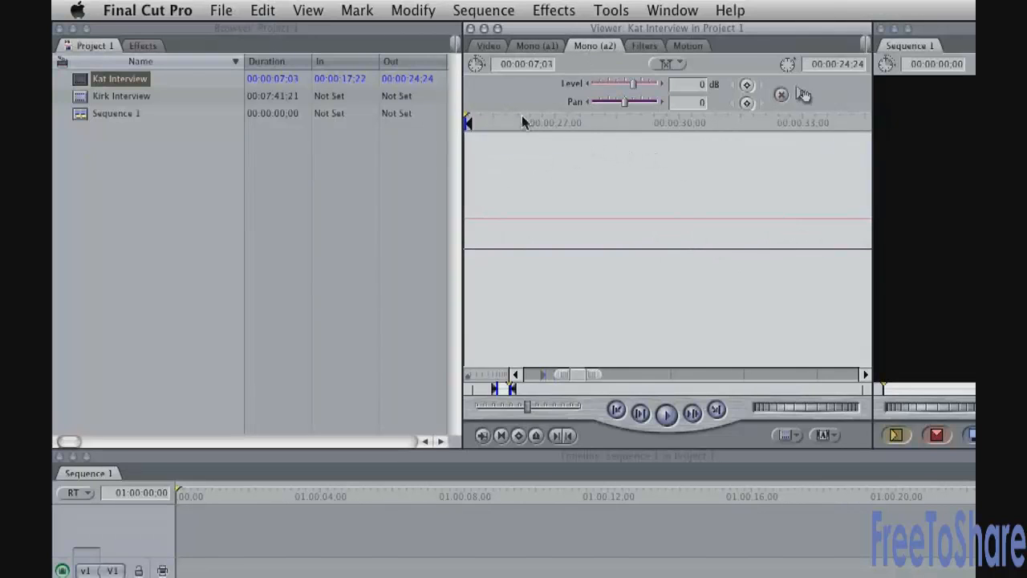
left_click(491, 47)
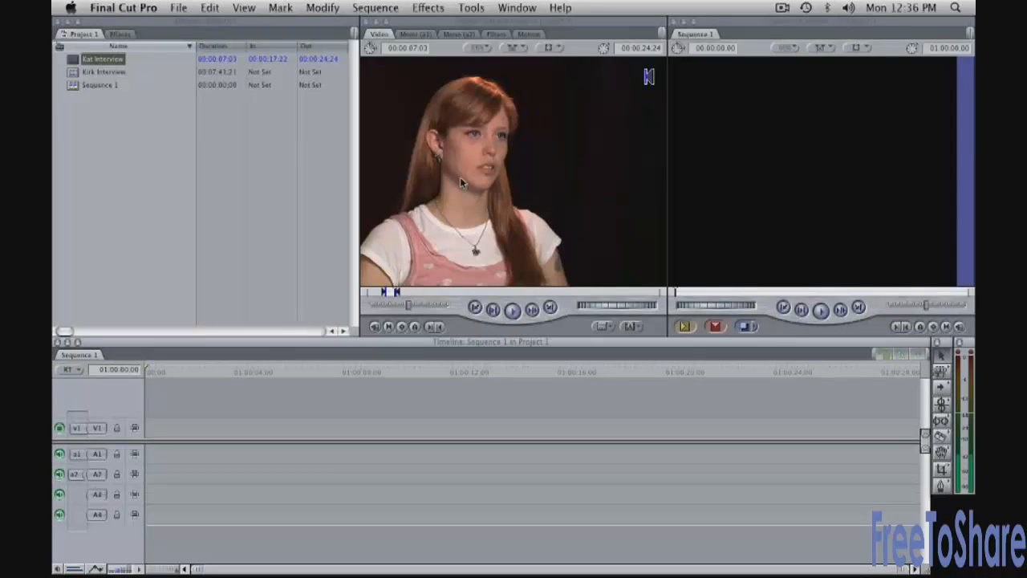
Edit the marked section of the Kat Interview clip into the start of Sequence 1.
left_click_drag(461, 170, 818, 145)
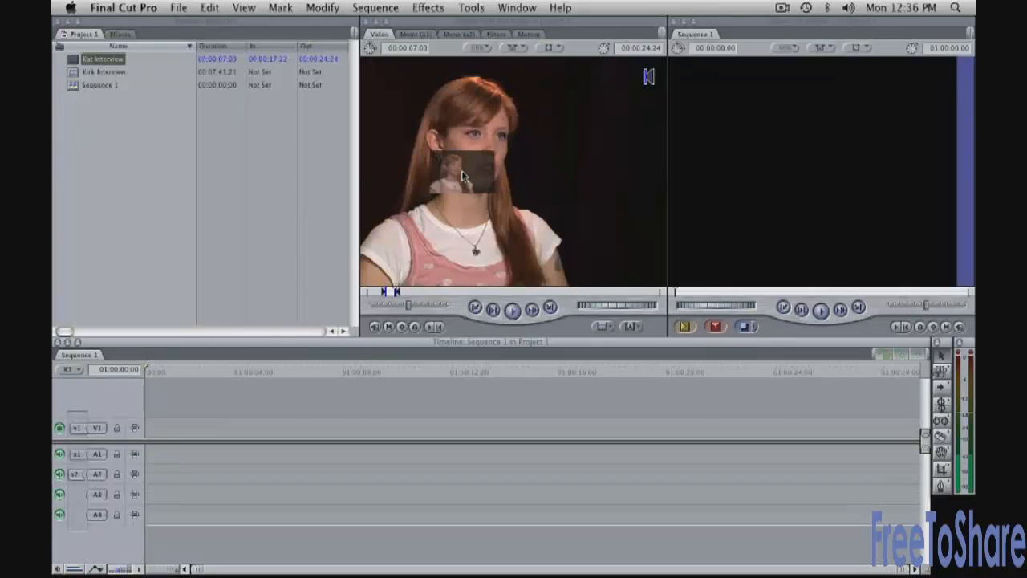
mouse_move(766, 193)
left_mouse_down()
mouse_move(462, 184)
mouse_move(754, 190)
left_mouse_up()
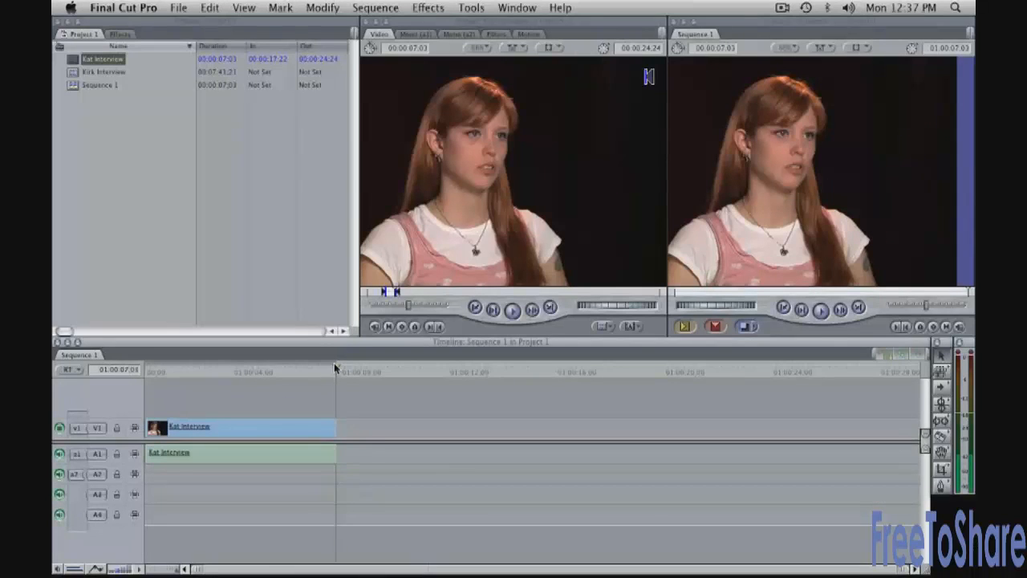
Jump to 00:00:48;21 in the source clip, fine-tune the playhead by frames and seconds, and mark a new In point at 00:00:48;22.
left_click(420, 293)
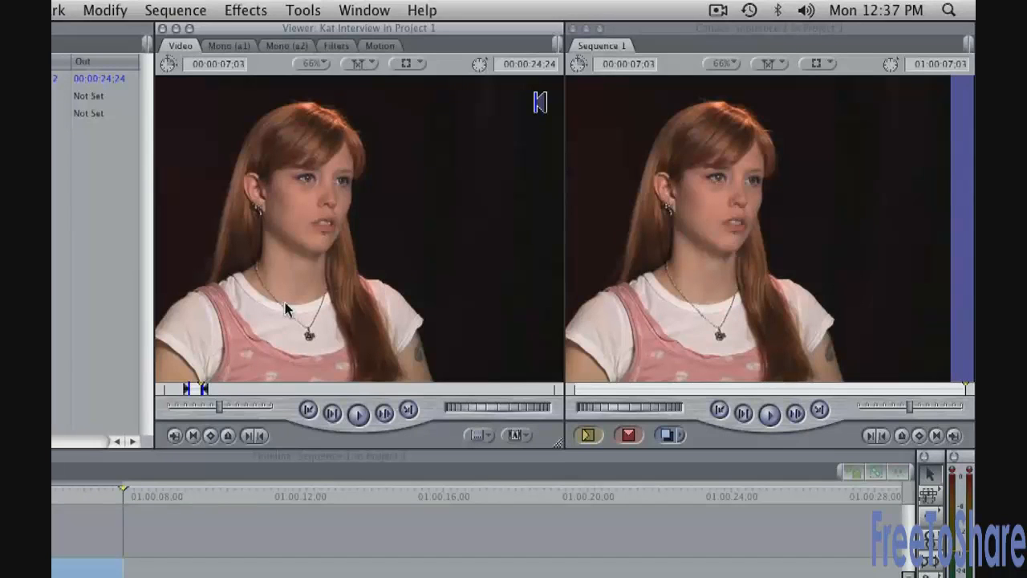
type("4821")
key("Return")
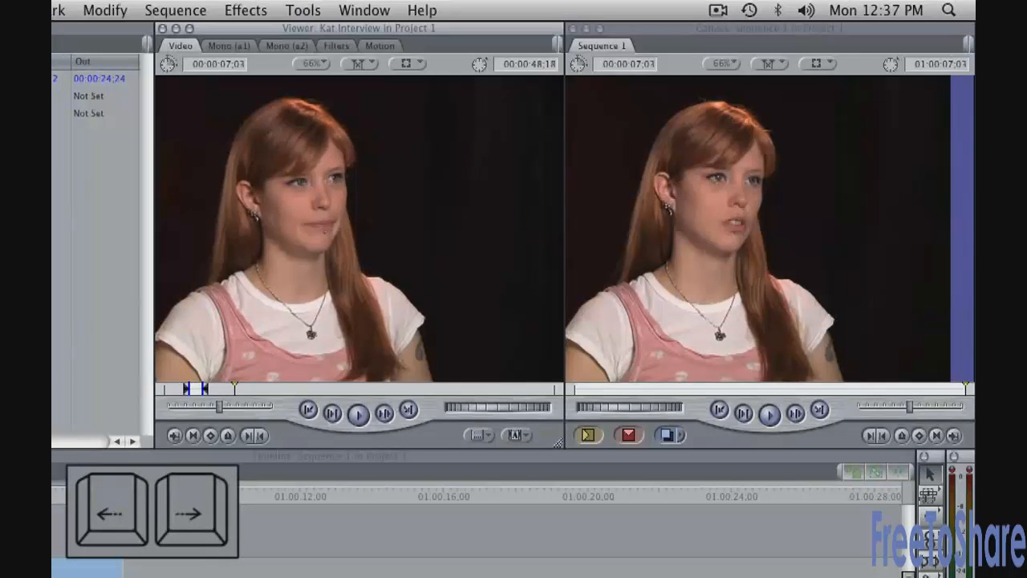
key("Left")
key("Left")
key("Left")
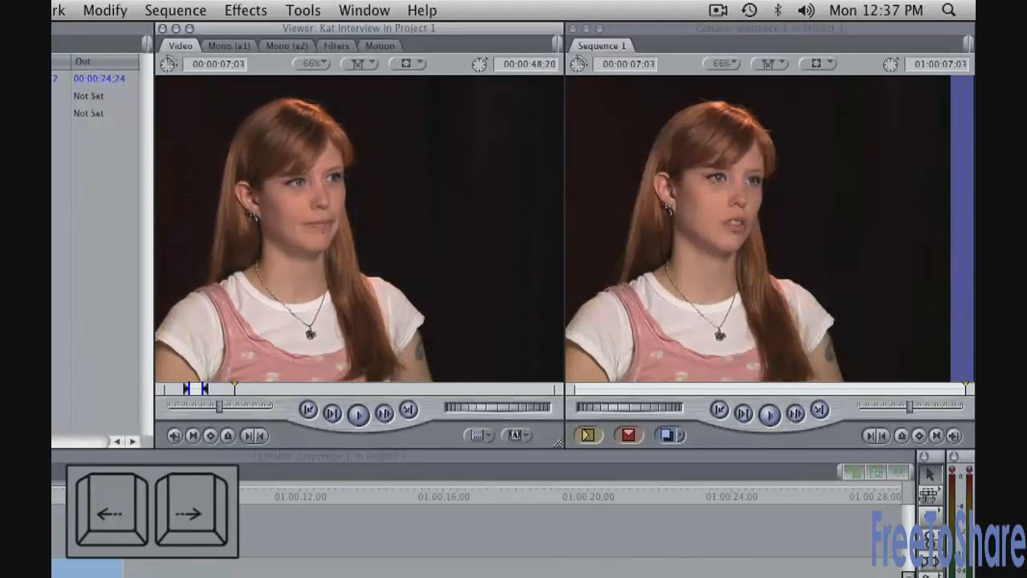
key("Left")
key("Left")
key("Left")
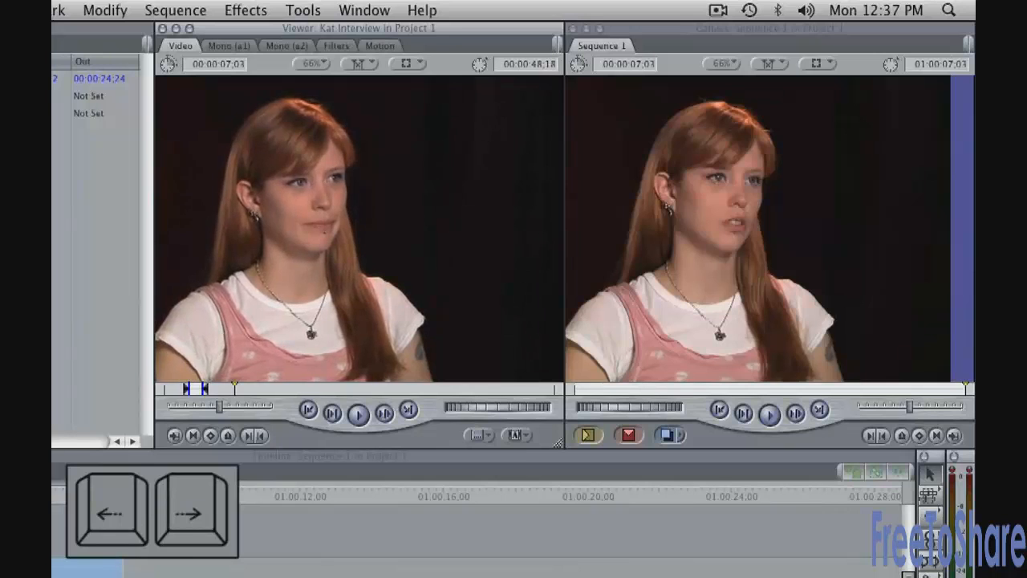
key("shift+Left")
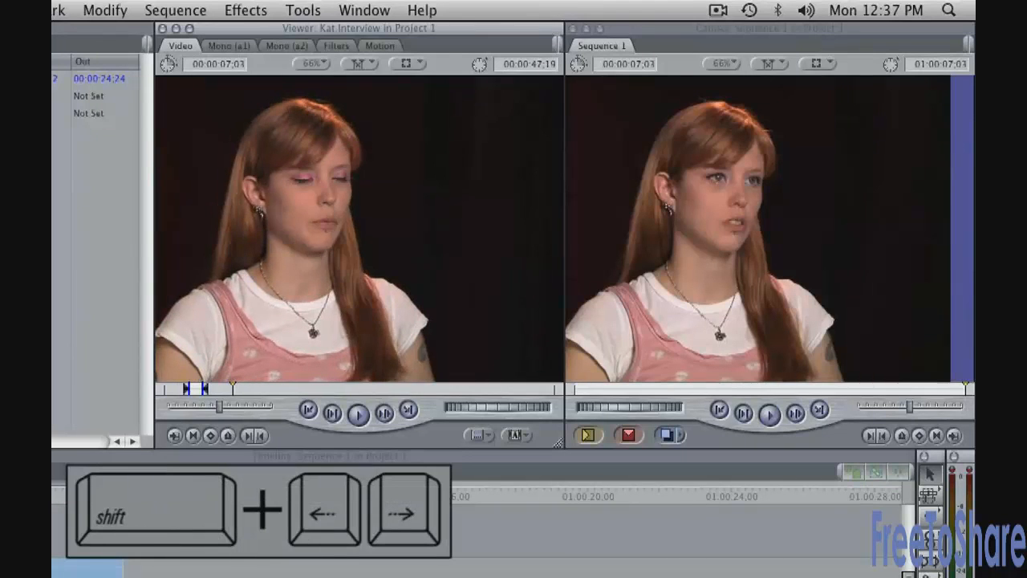
key("shift+Right")
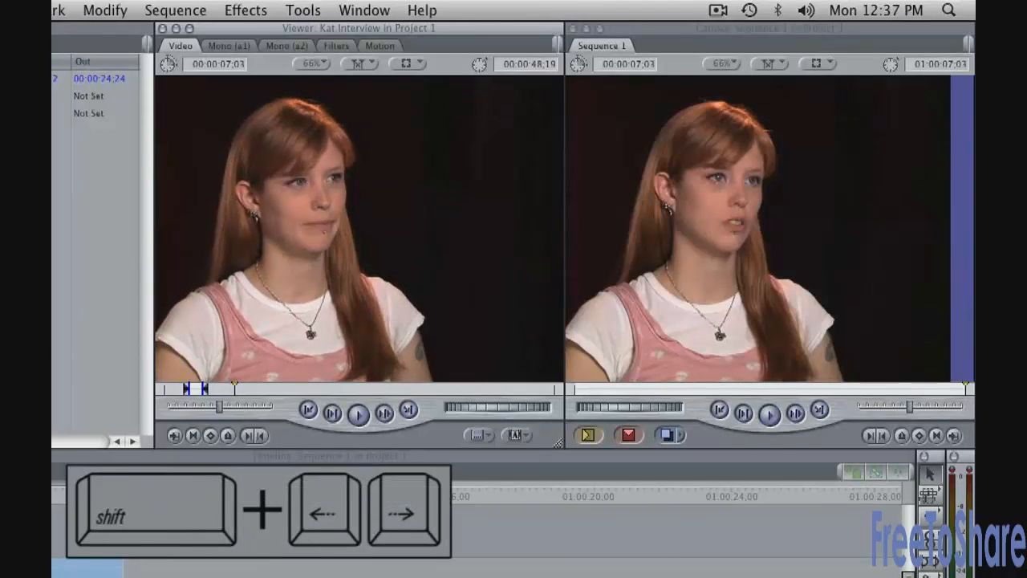
key("Right")
key("Right")
key("Right")
key("i")
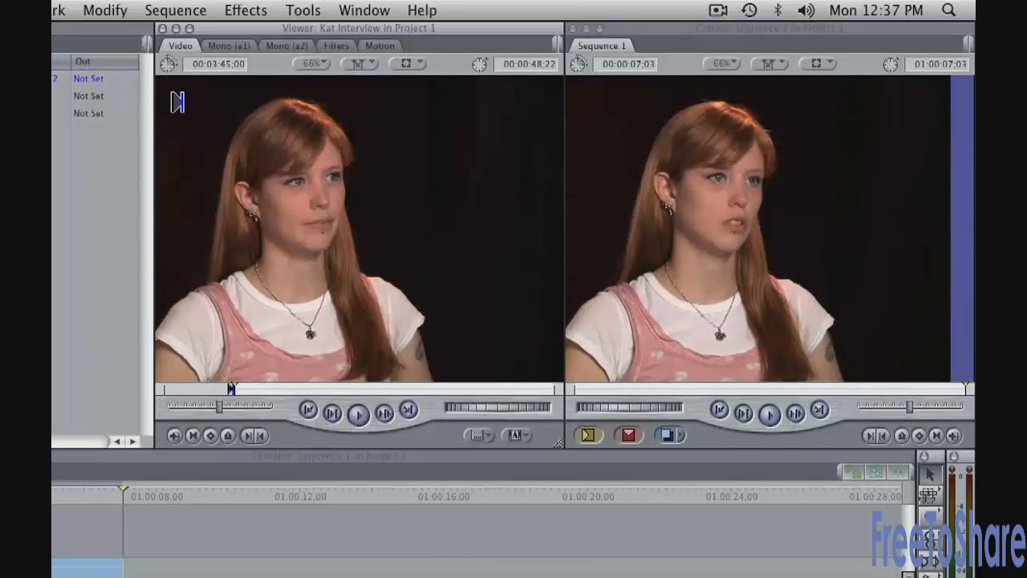
Play on to mark an Out point at 00:00:56;03 and overwrite this second section into Sequence 1 after the first clip.
key("space")
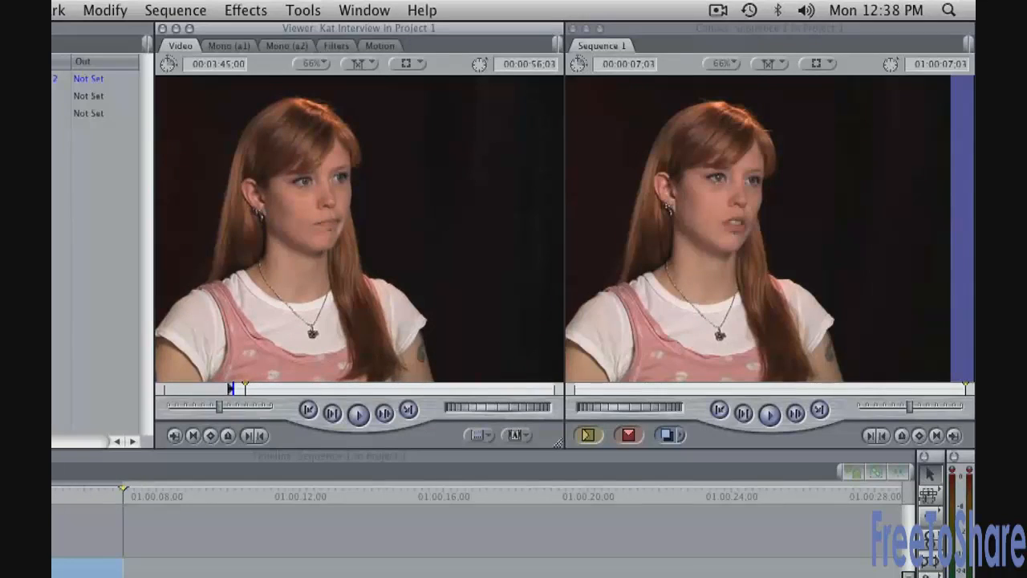
key("o")
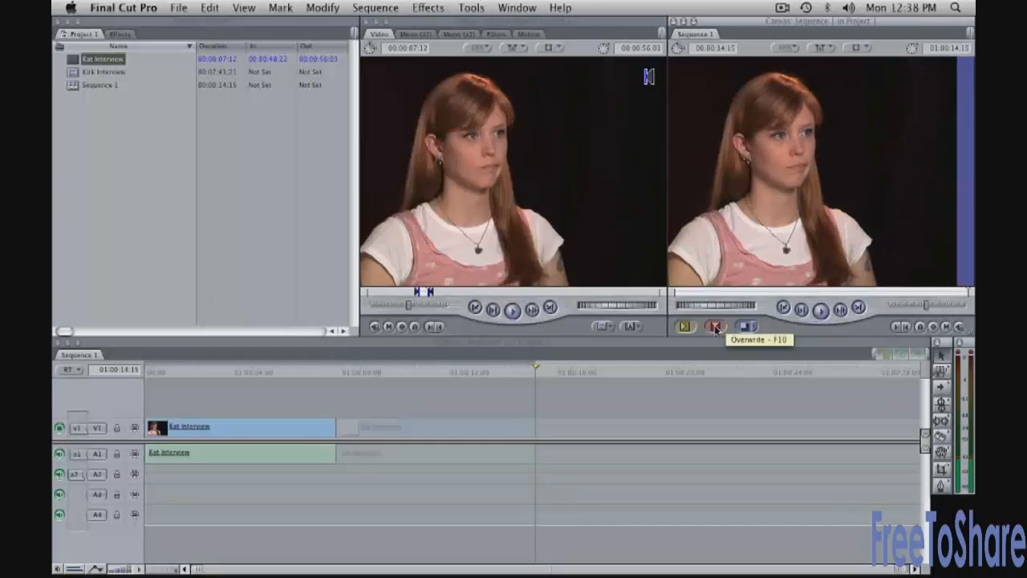
left_click(628, 435)
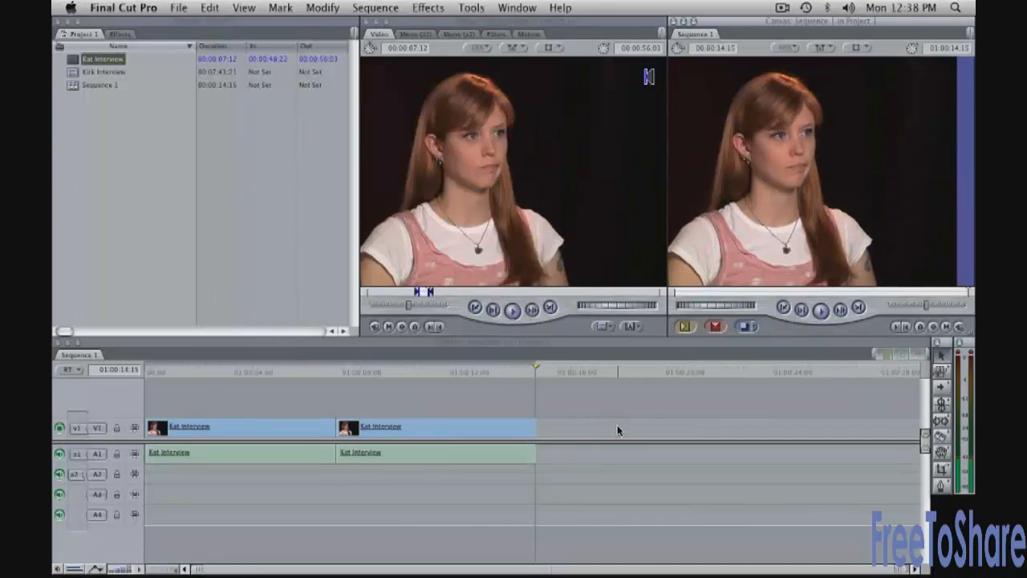
Mark the Kat Interview section from 00:01:27;05 to 00:01:32;09 and overwrite it into Sequence 1 after the second clip.
left_click(562, 253)
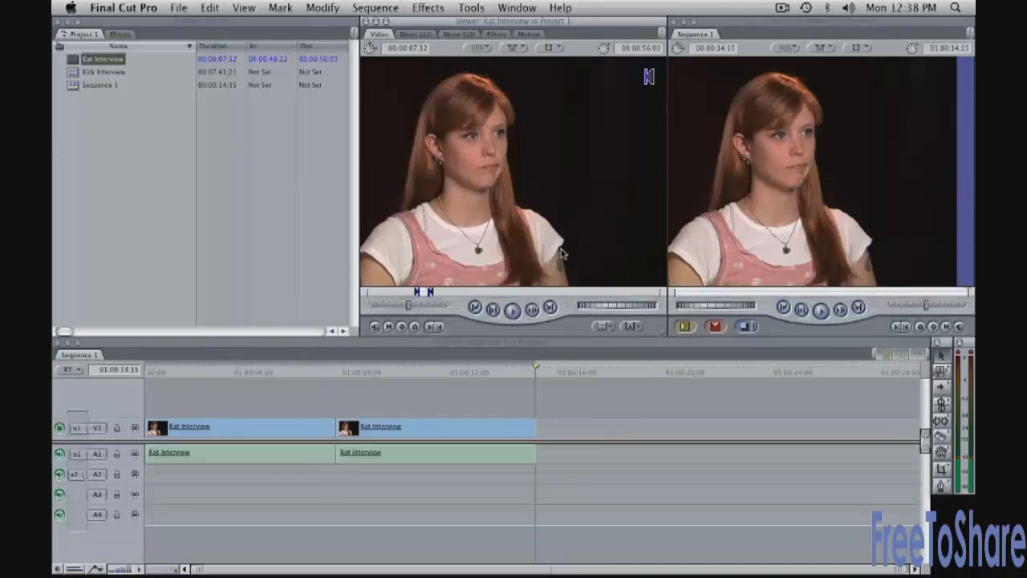
key("space")
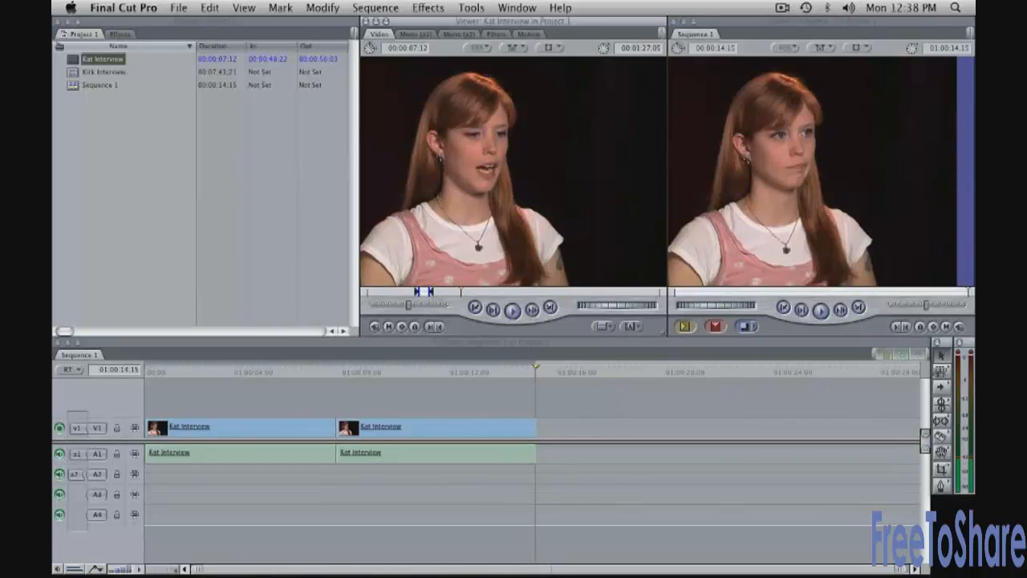
key("i")
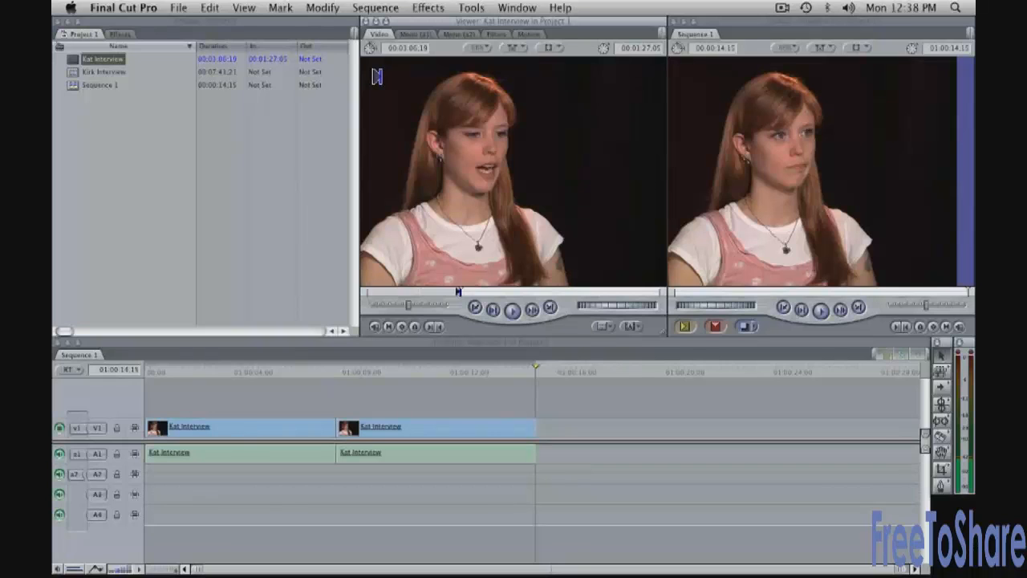
key("space")
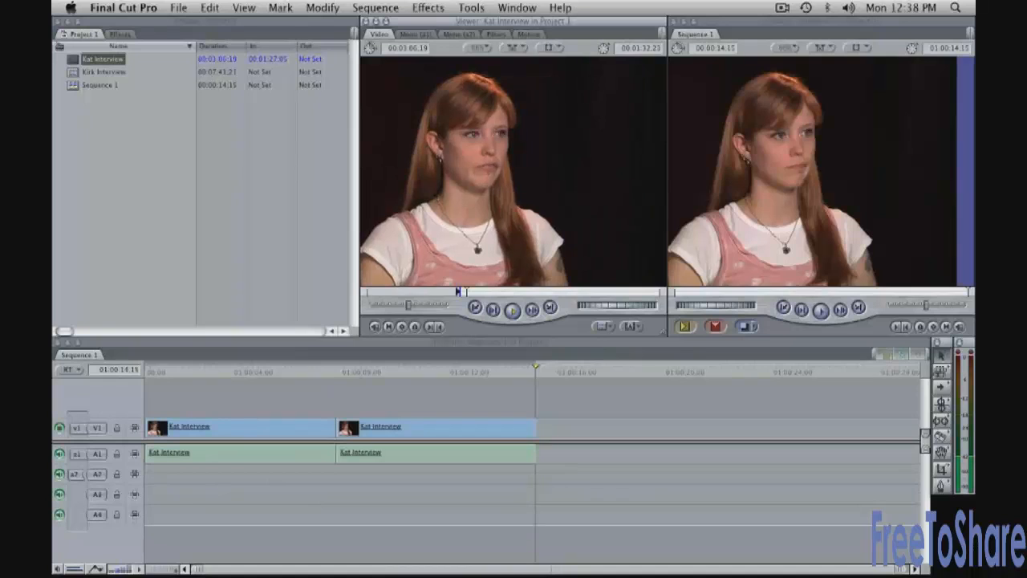
key("o")
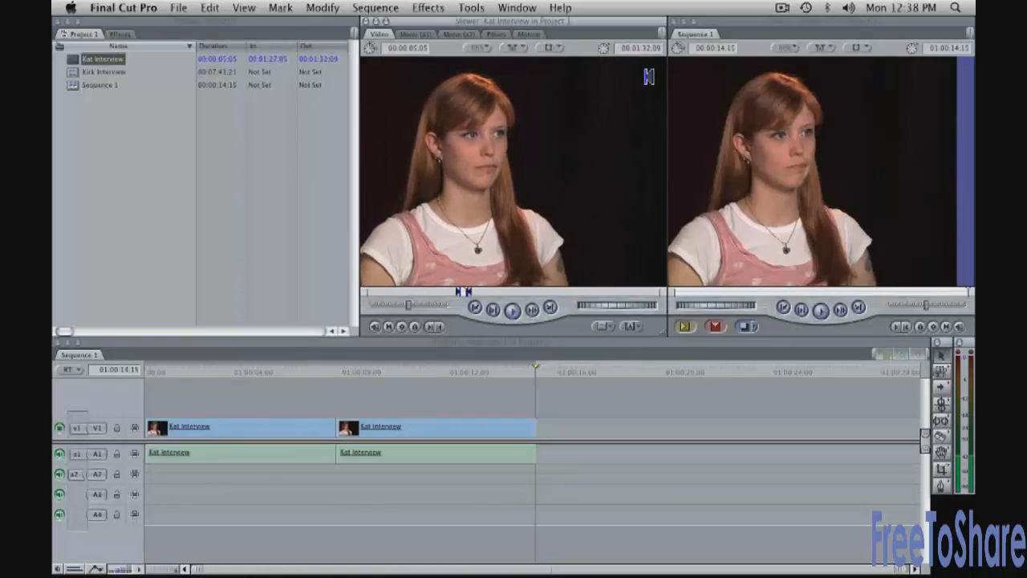
key("F10")
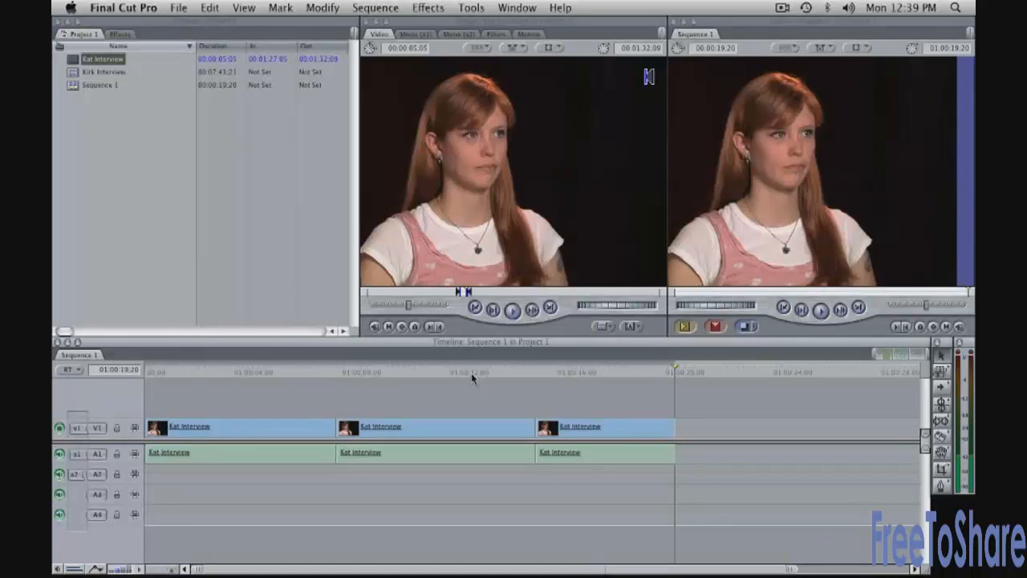
Make the Viewer, Canvas, Timeline and Browser windows active one after another.
key("super+1")
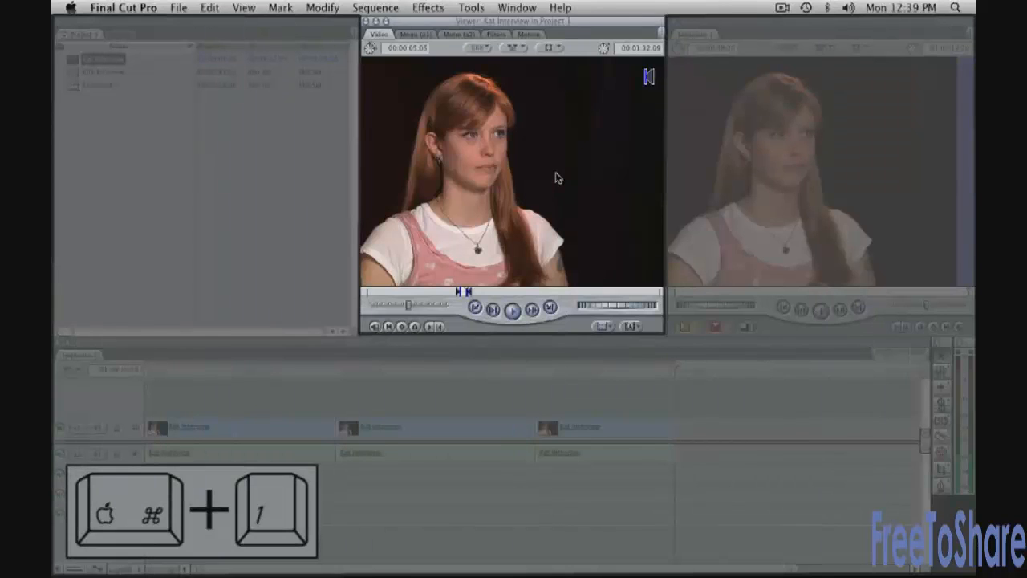
key("super+2")
key("super+3")
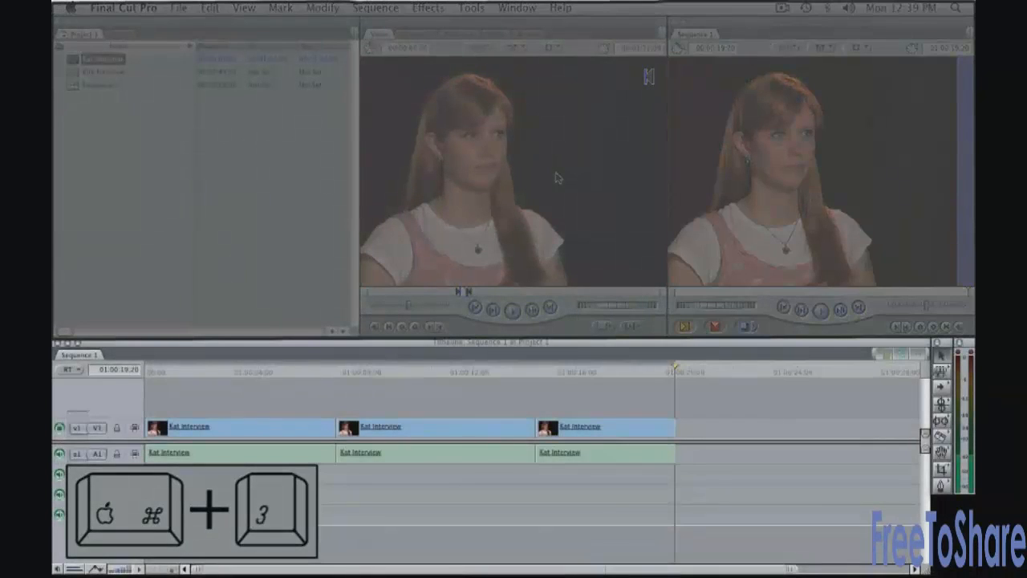
key("super+4")
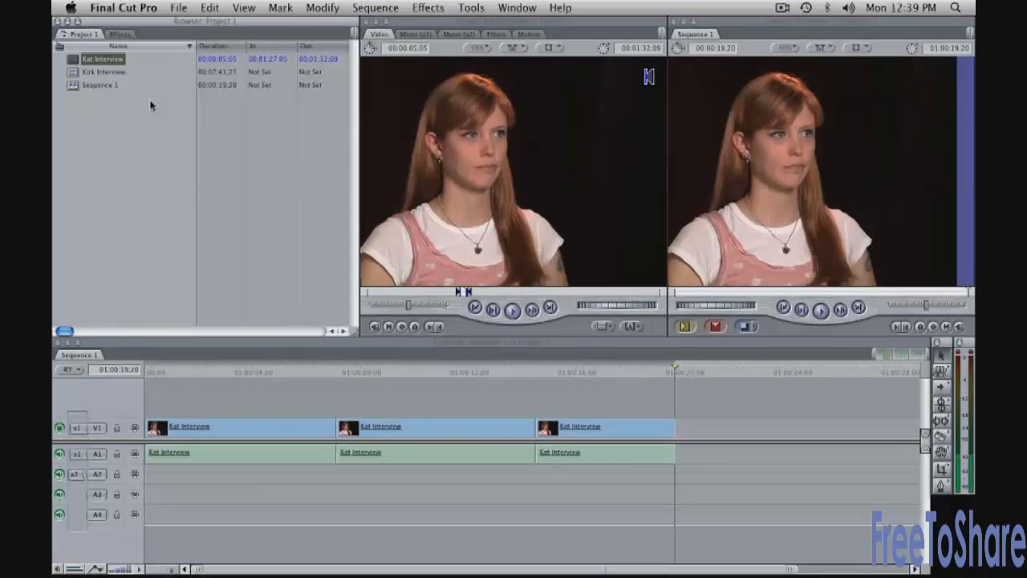
Open the Kirk Interview clip and mark an In point at 00:00:18;13 and an Out point at 00:00:25;03.
double_click(73, 73)
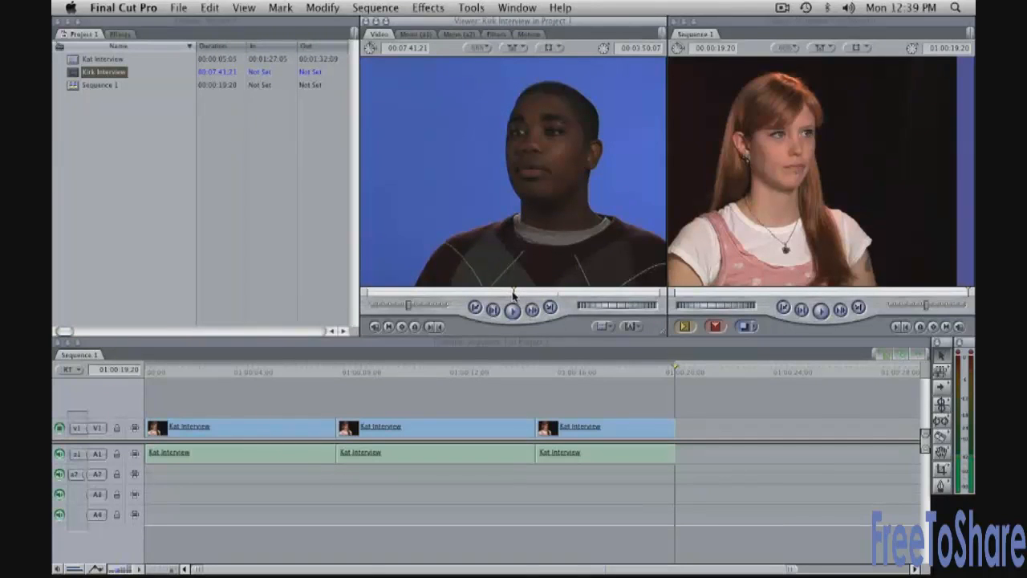
left_click_drag(514, 294, 493, 292)
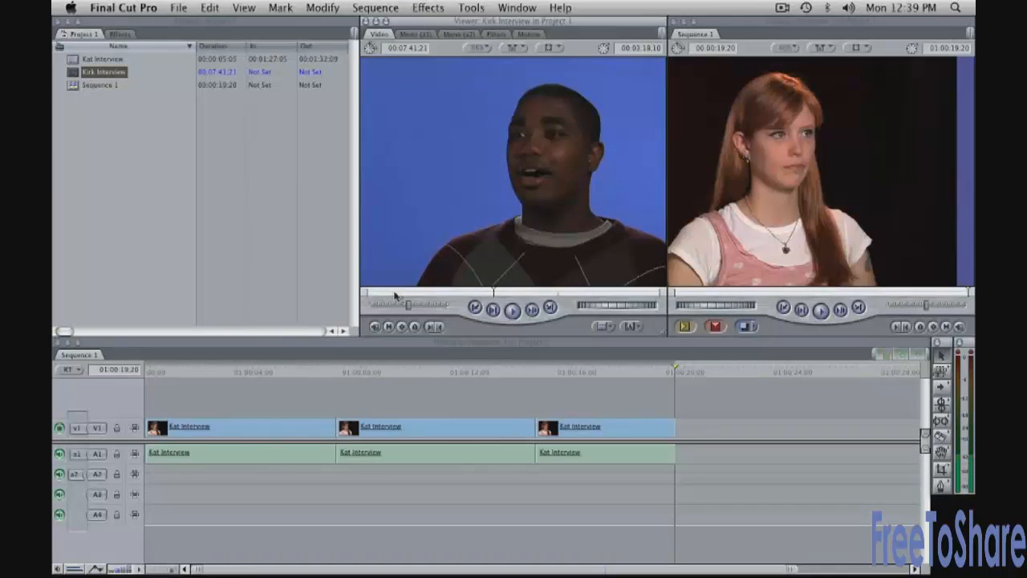
left_click_drag(395, 296, 380, 294)
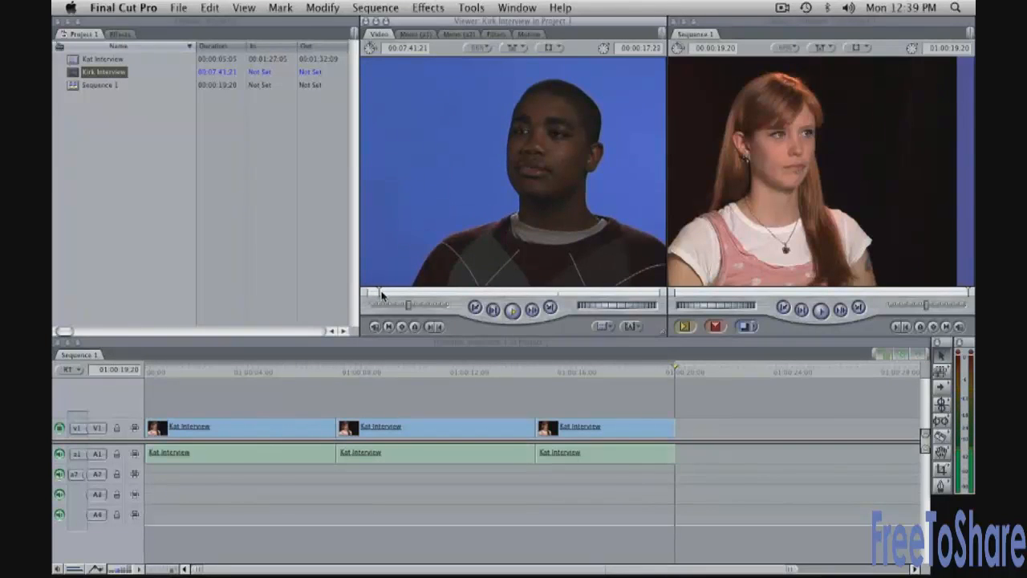
key("j")
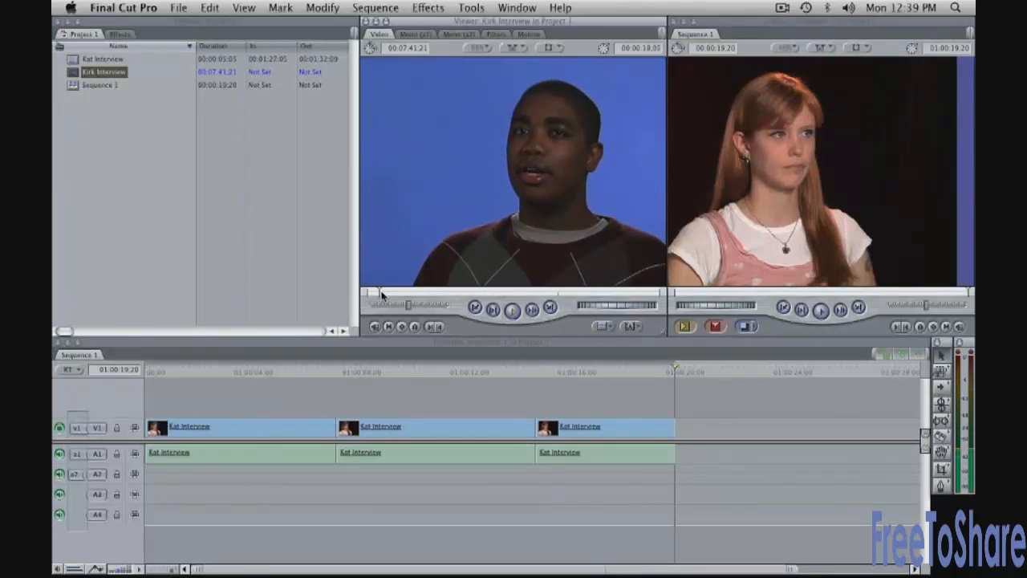
key("l")
key("j")
key("i")
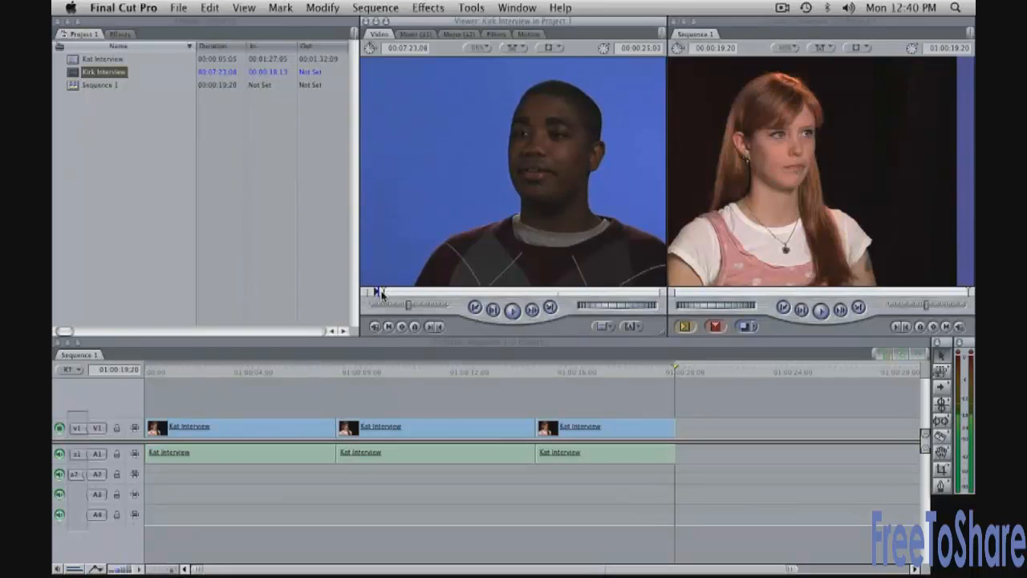
key("o")
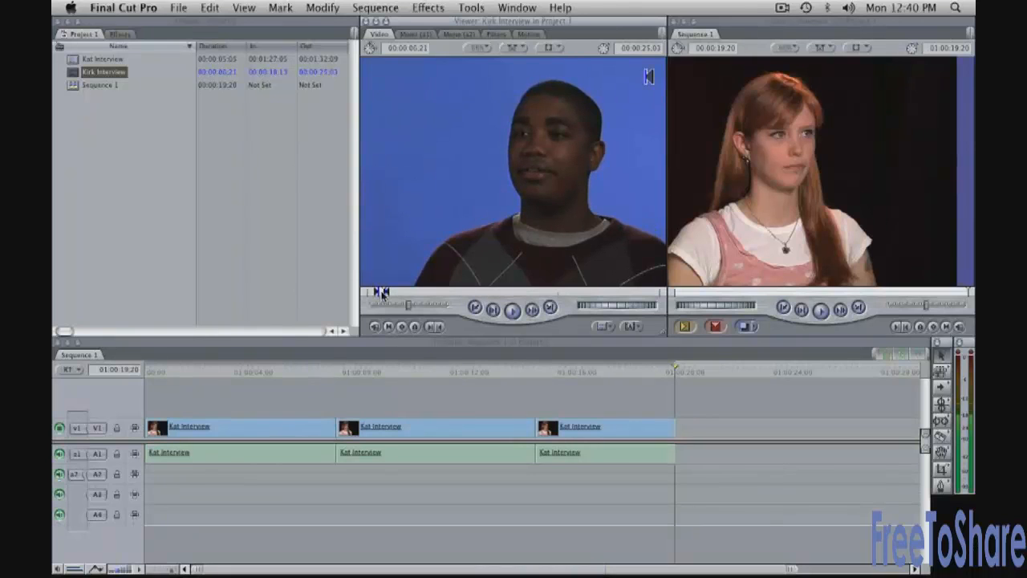
Insert the marked Kirk Interview section at the start of Sequence 1, ahead of the Kat Interview clips.
left_click(576, 411)
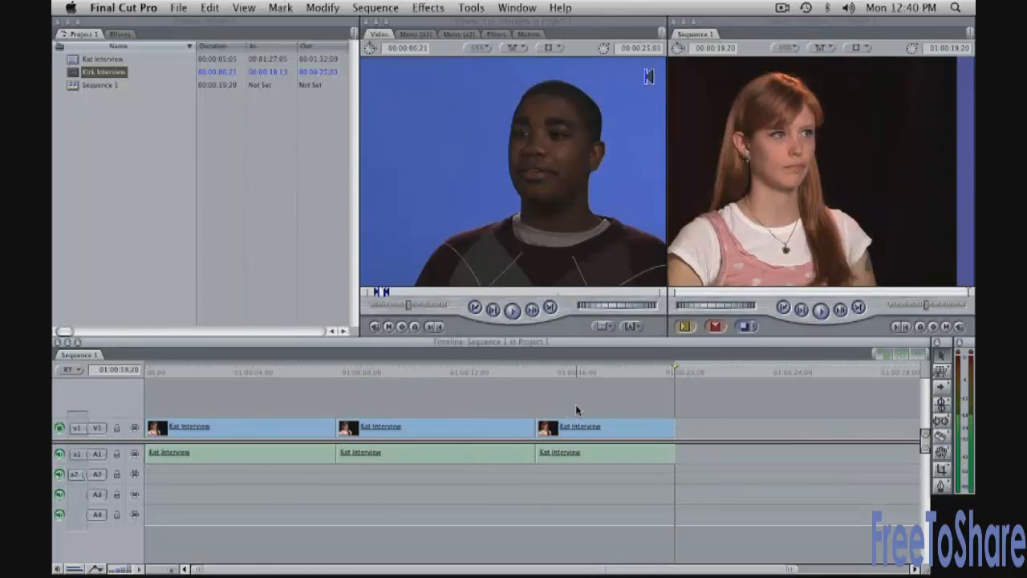
key("Home")
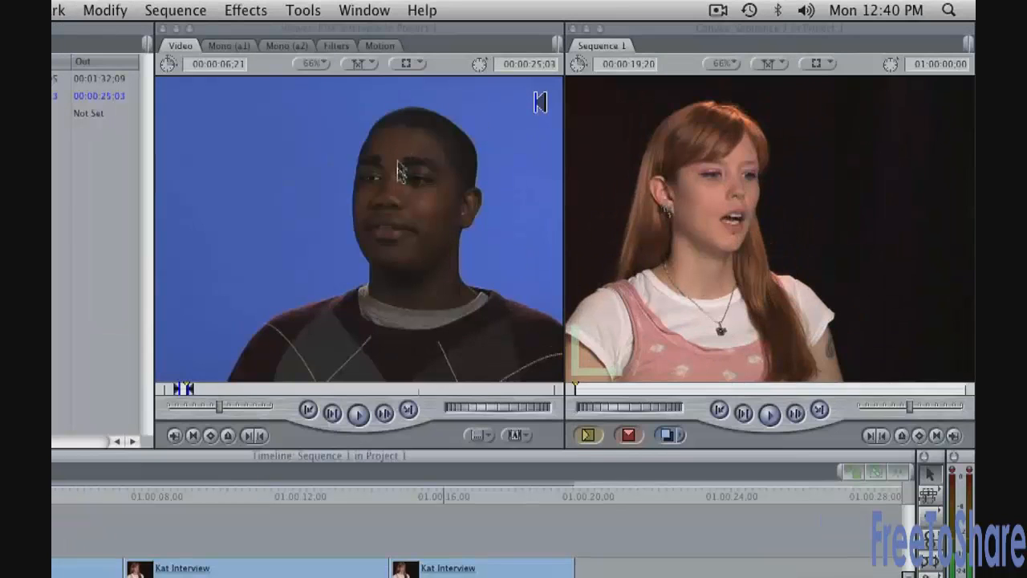
left_click_drag(546, 133, 767, 143)
left_click_drag(698, 190, 784, 119)
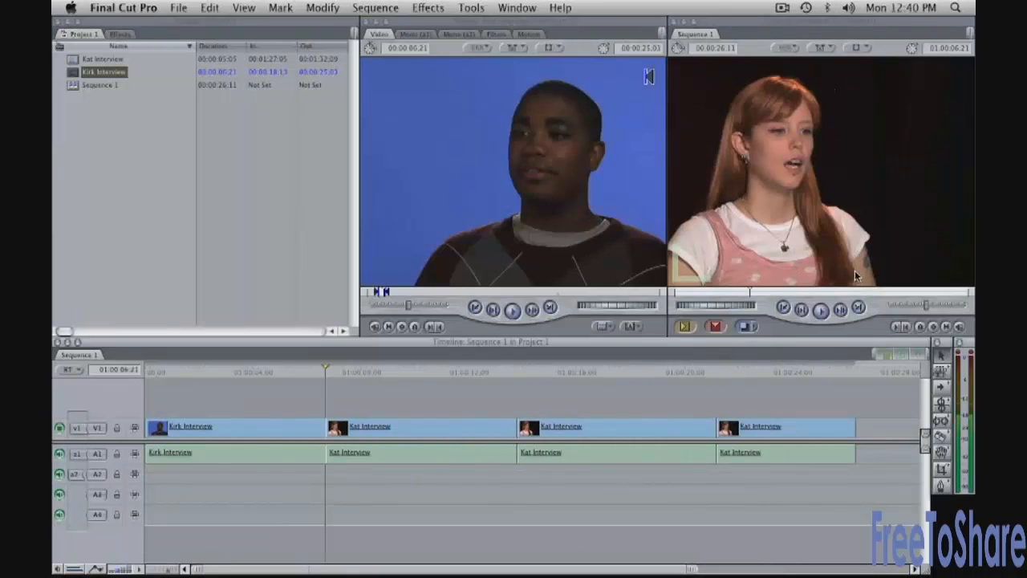
Mark a second Kirk Interview section with an In point at 00:00:33;25 and an Out point at 00:00:39;10.
key("q")
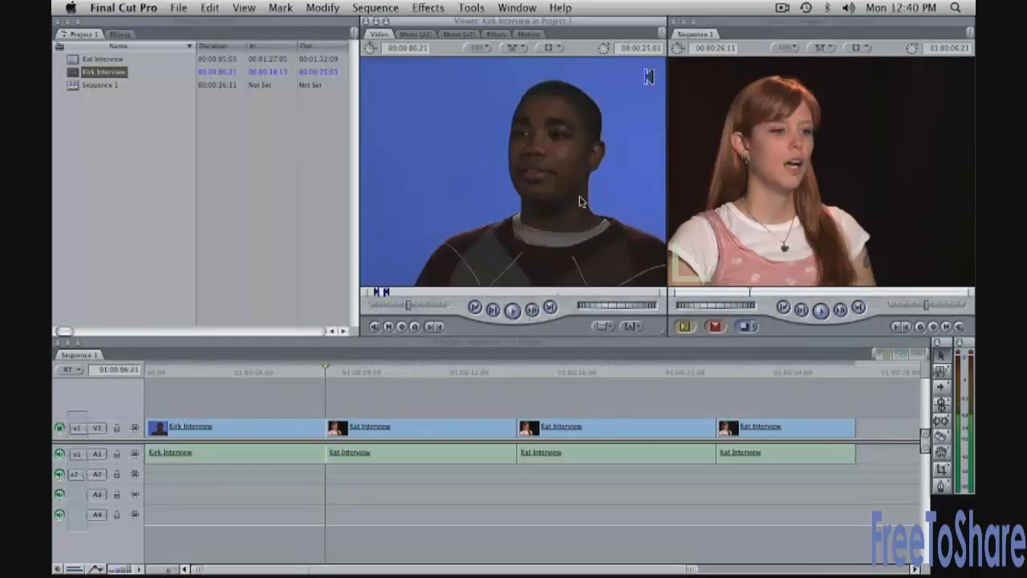
type("3325")
key("Return")
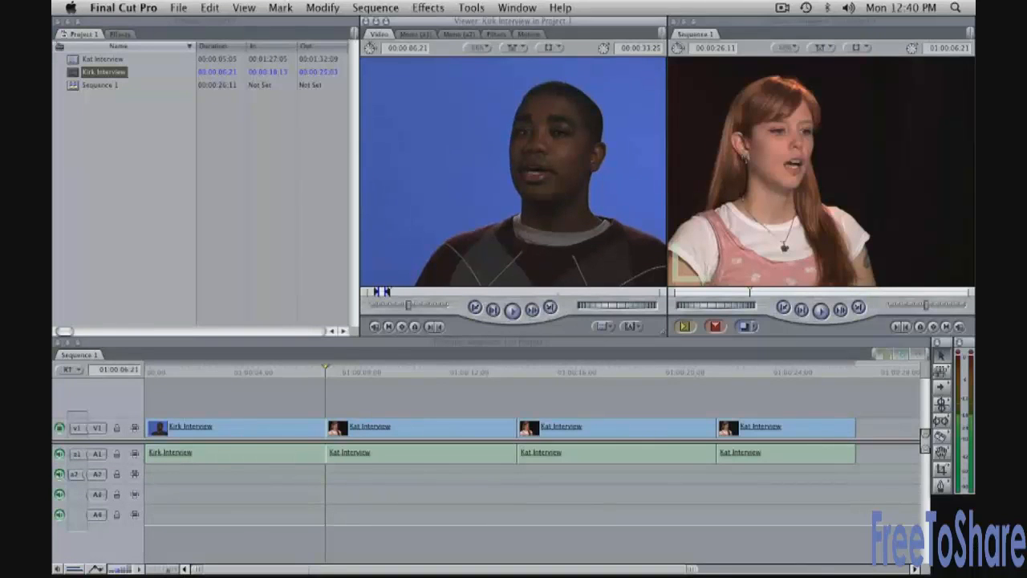
key("i")
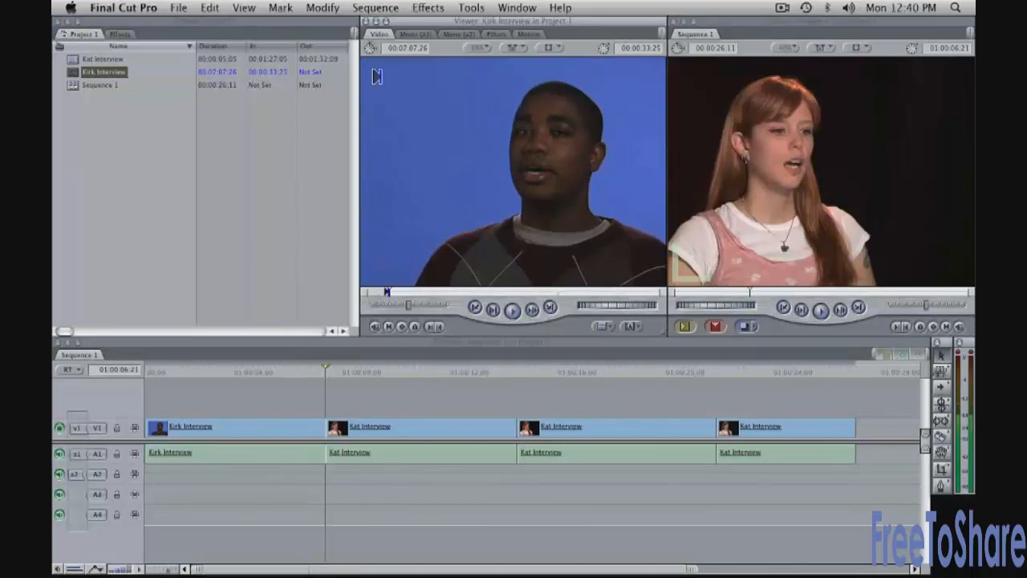
key("space")
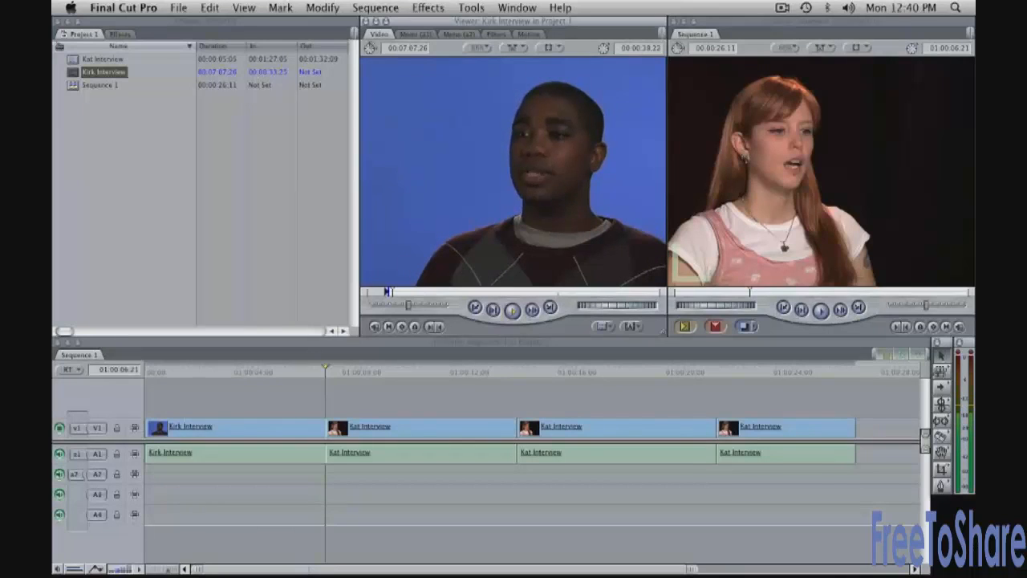
key("o")
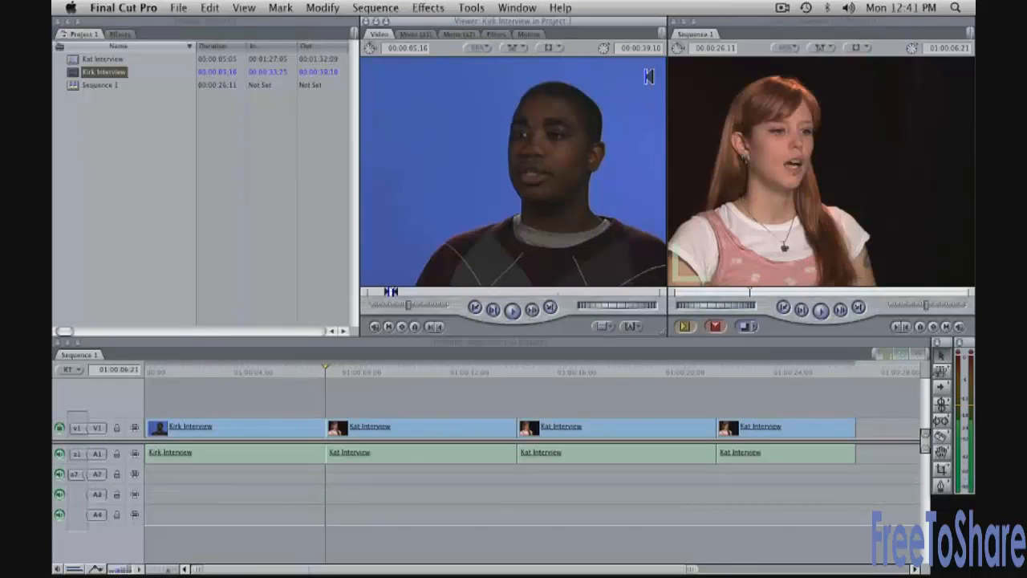
Insert the marked Kirk Interview section at the edit point between the first two Kat Interview clips, at 01:00:13;24 in Sequence 1.
key("q")
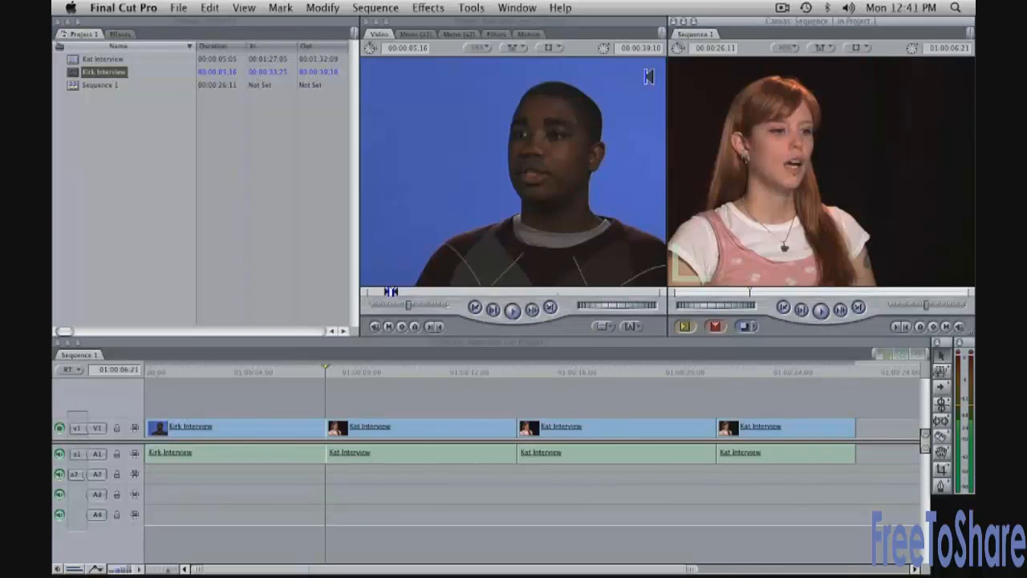
key("Down")
key("Down")
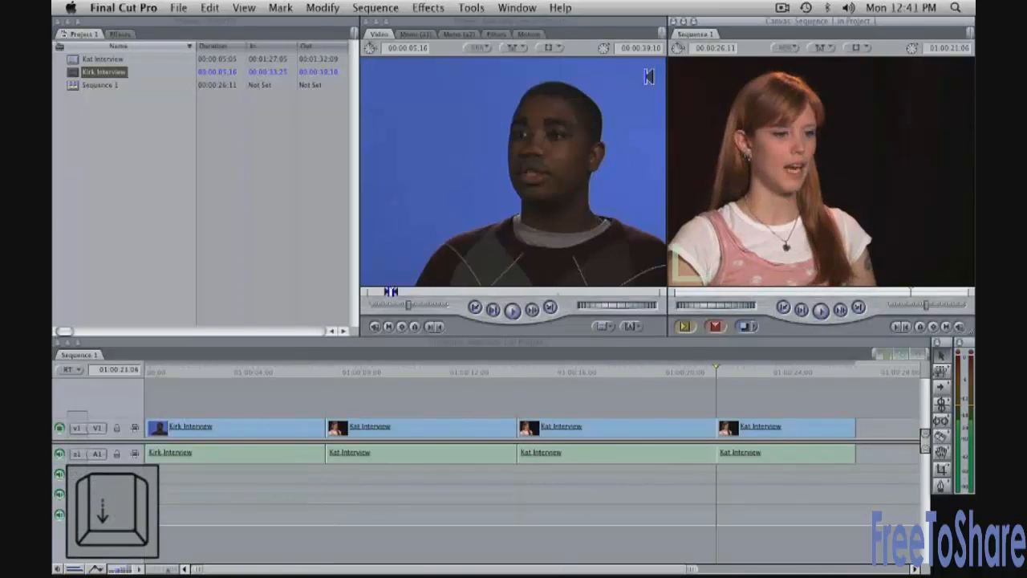
key("Up")
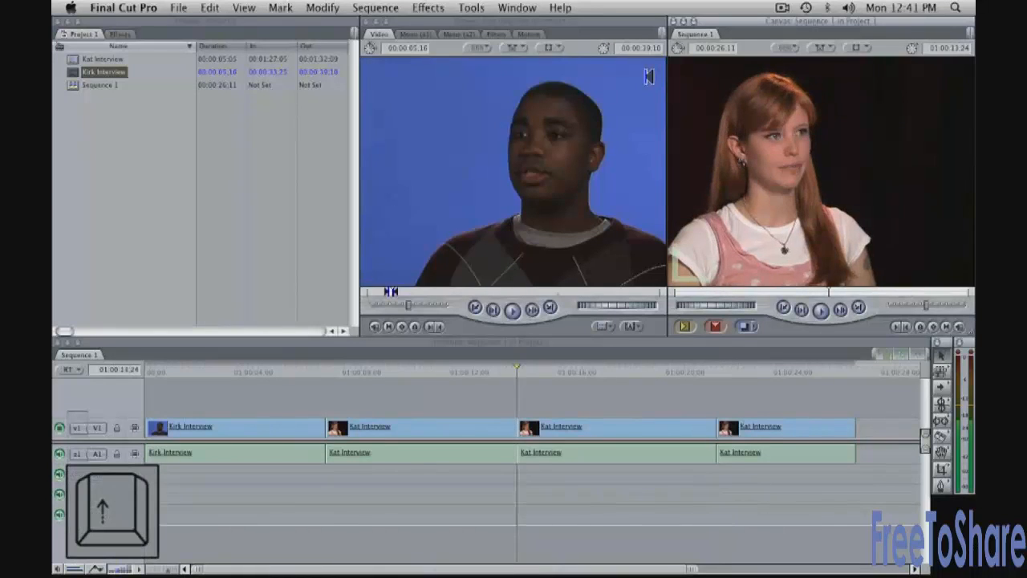
key("Up")
key("Down")
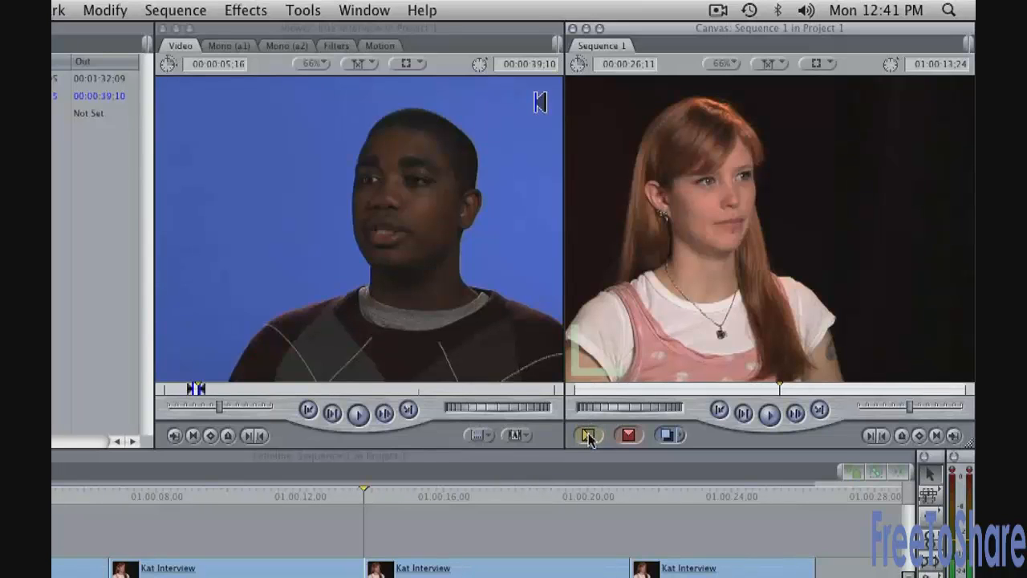
left_click(588, 436)
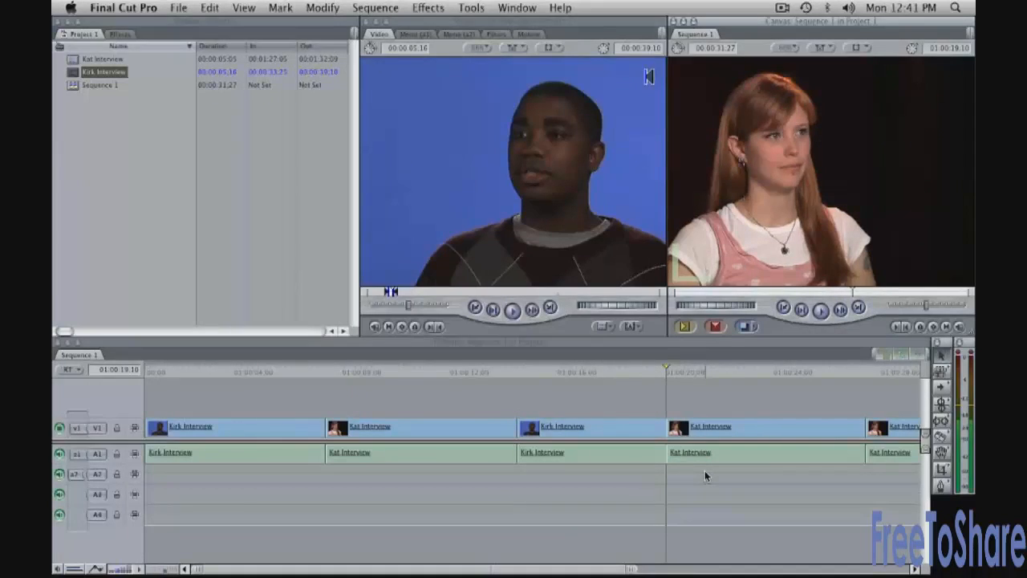
Mark a third Kirk Interview section with an In point at 00:01:00;14 and an Out point at 00:01:13;26.
left_click(553, 225)
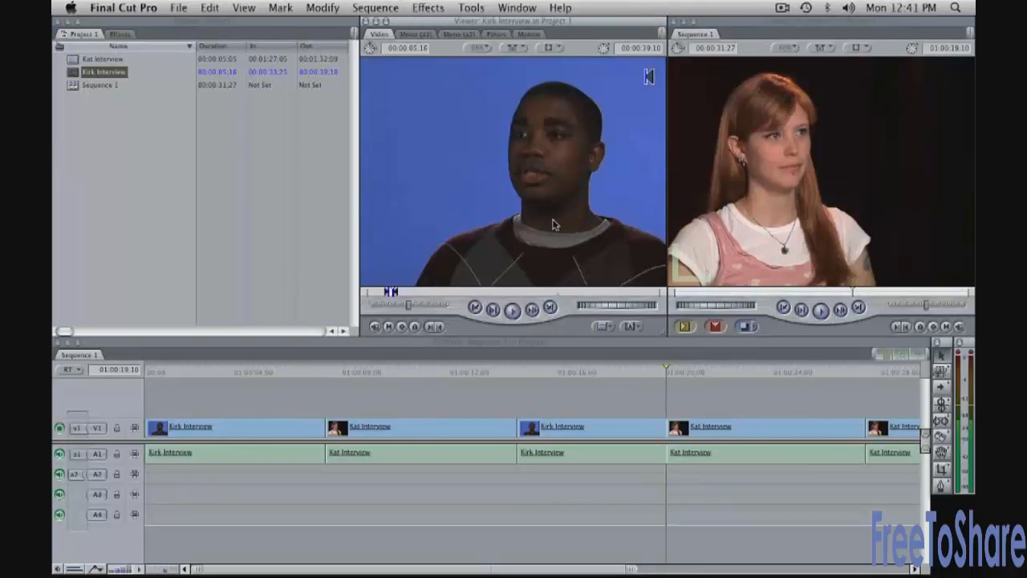
type("10014")
key("Return")
key("i")
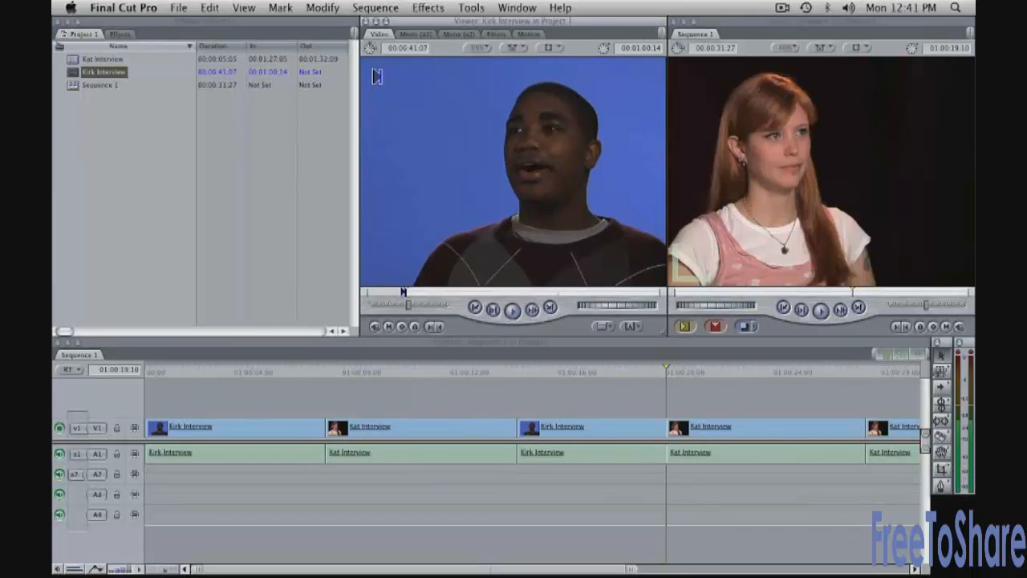
key("space")
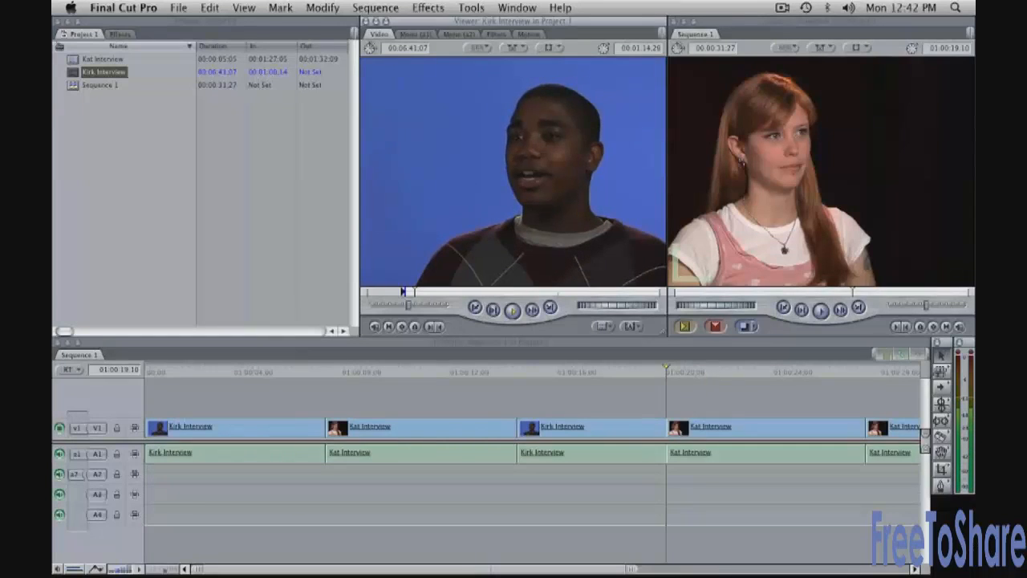
key("space")
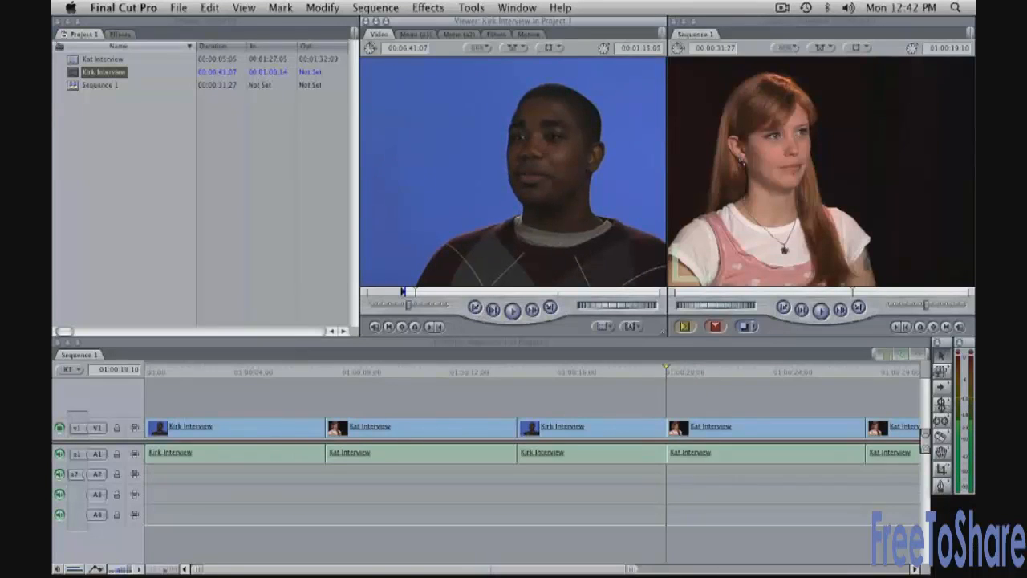
key("j")
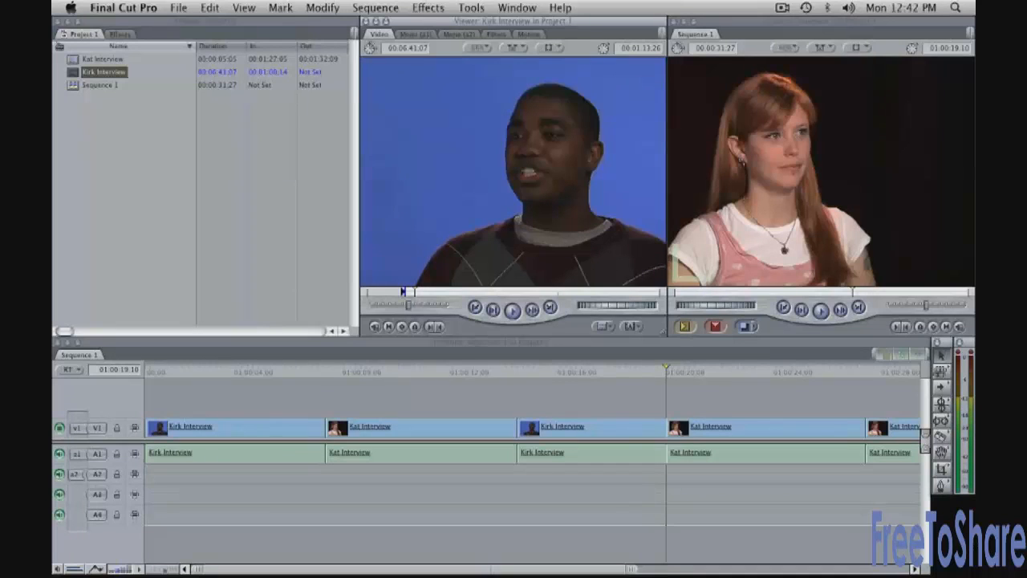
key("o")
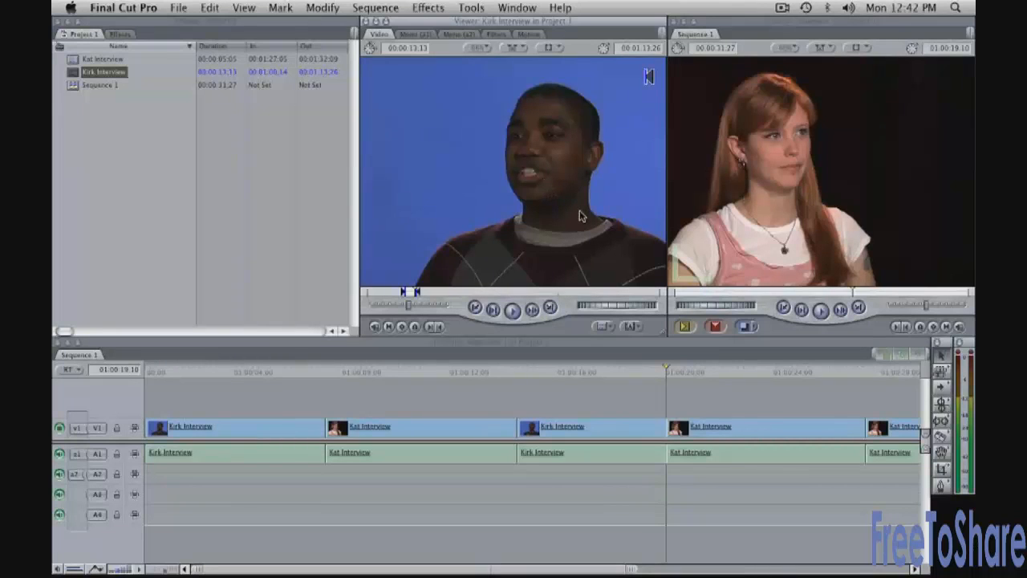
Insert the marked Kirk Interview section at the edit point between the last two Kat Interview clips, at 01:00:26;22 in Sequence 1.
key("q")
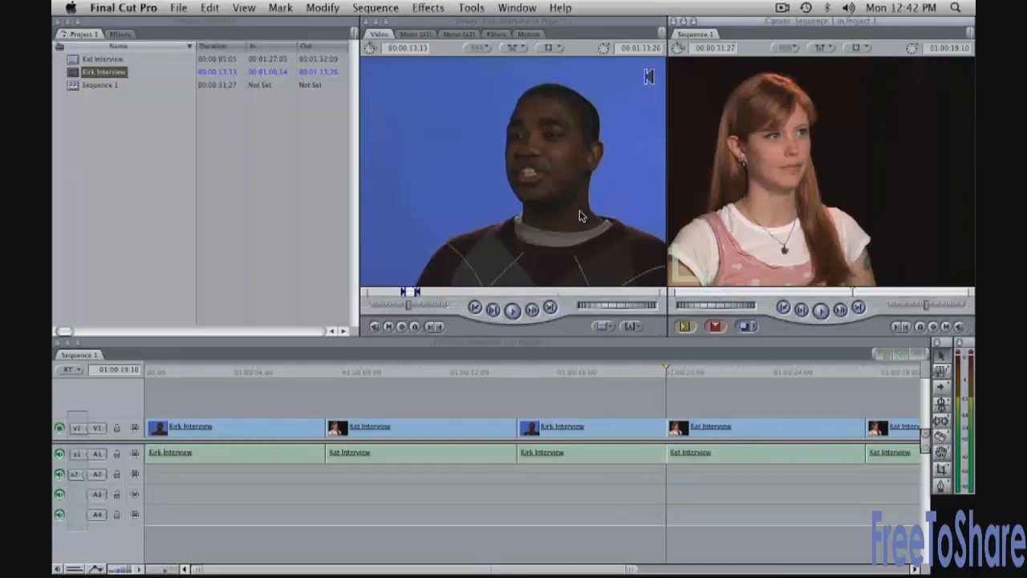
key("Down")
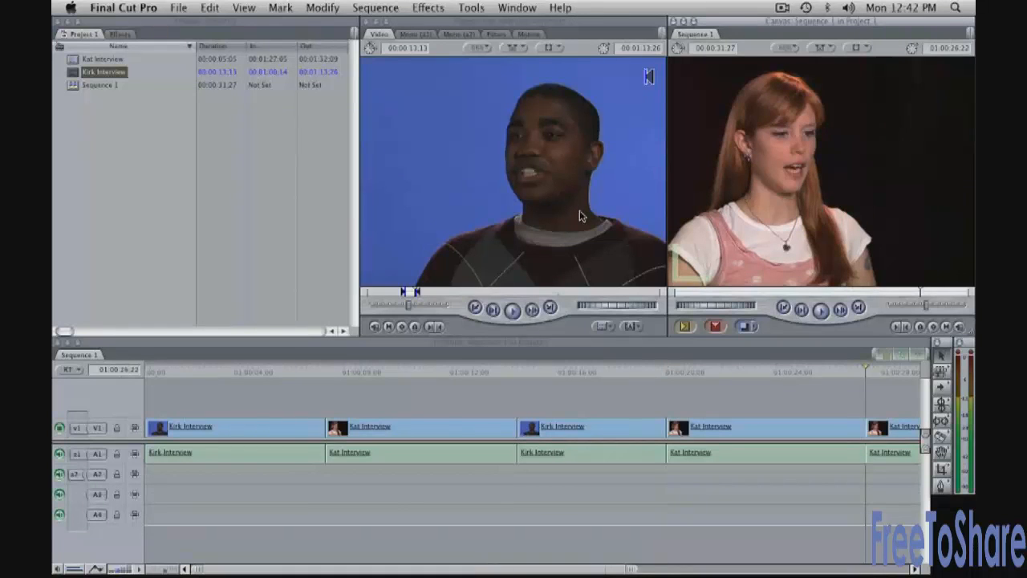
key("F9")
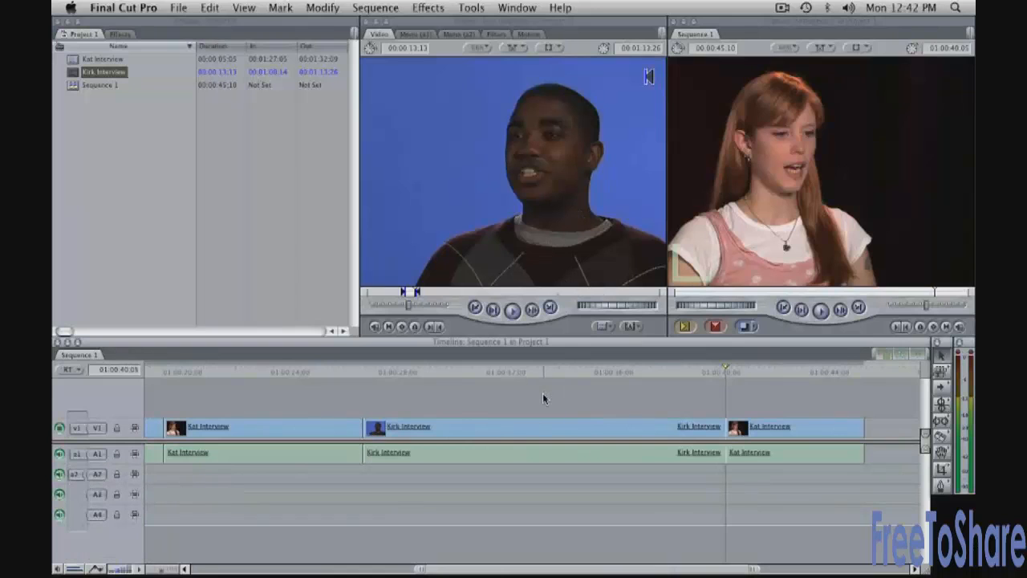
Fit the whole sequence in the timeline and swap the first Kat Interview clip ahead of the opening Kirk Interview clip without overwriting.
key("shift+z")
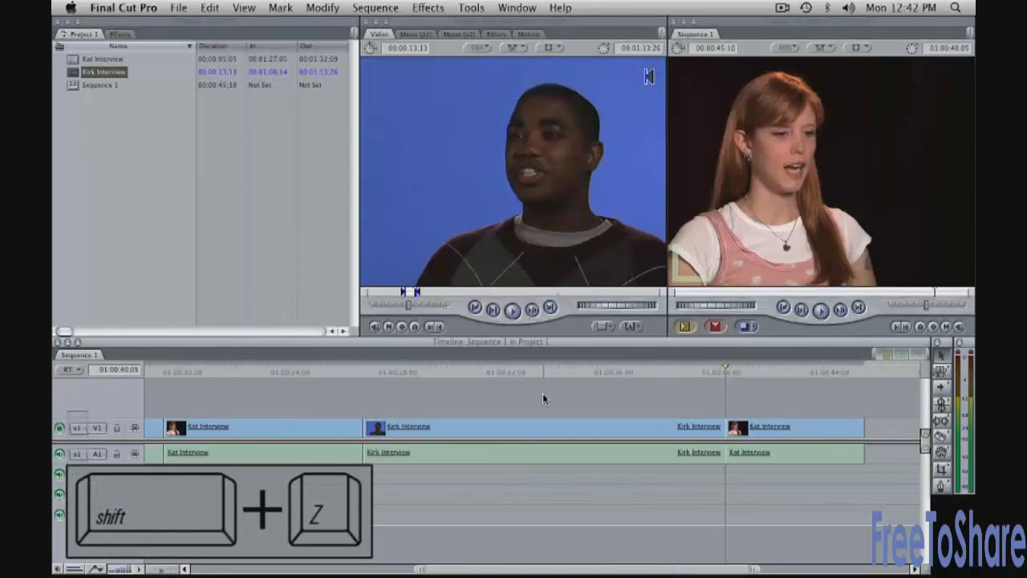
key("shift+z")
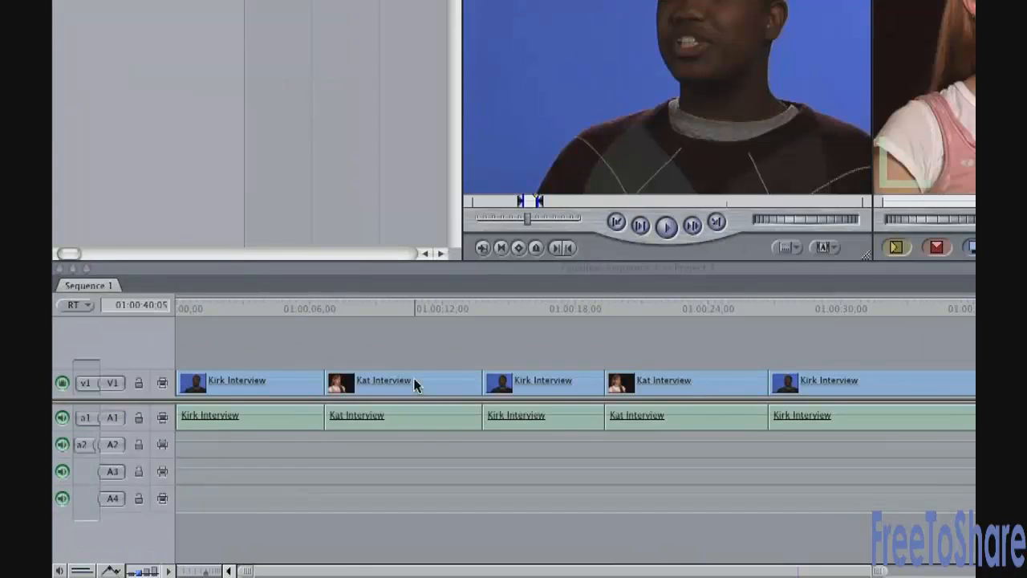
left_click_drag(324, 428, 241, 415)
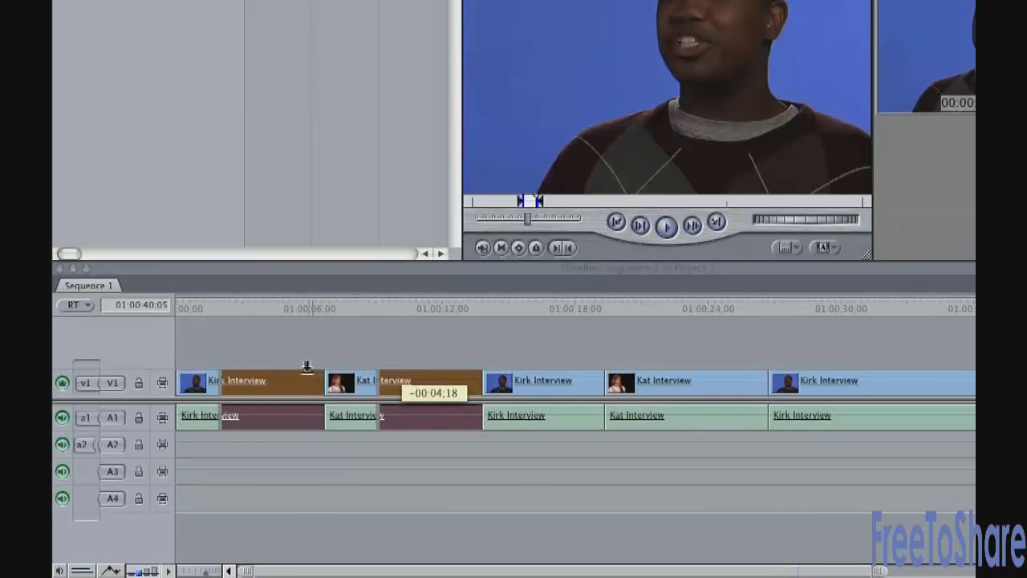
left_click_drag(306, 367, 251, 370)
key("alt")
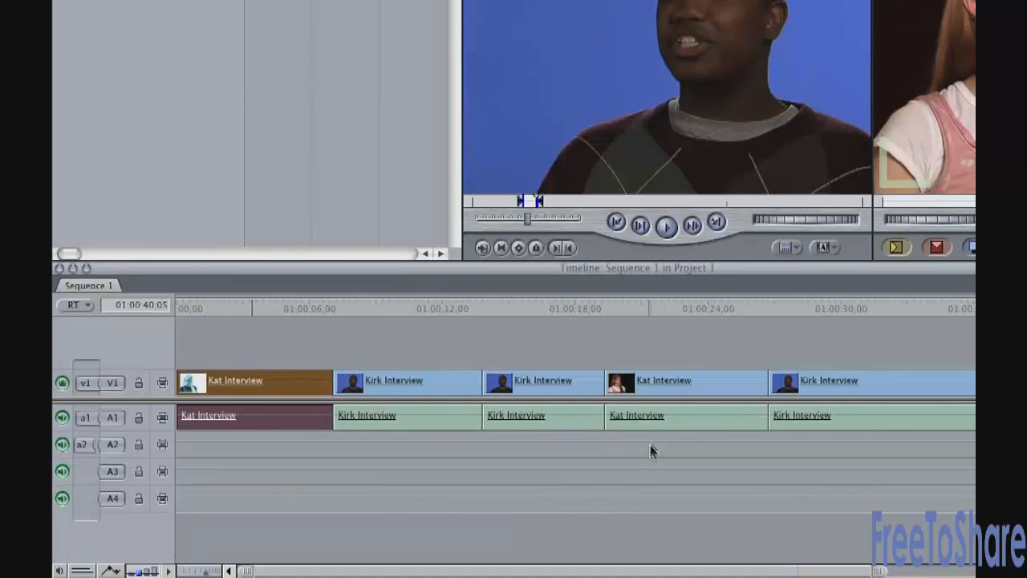
Swap the second Kat Interview clip ahead of the Kirk Interview clip directly before it, shuffling the clips without overwriting.
left_click_drag(689, 378, 573, 376)
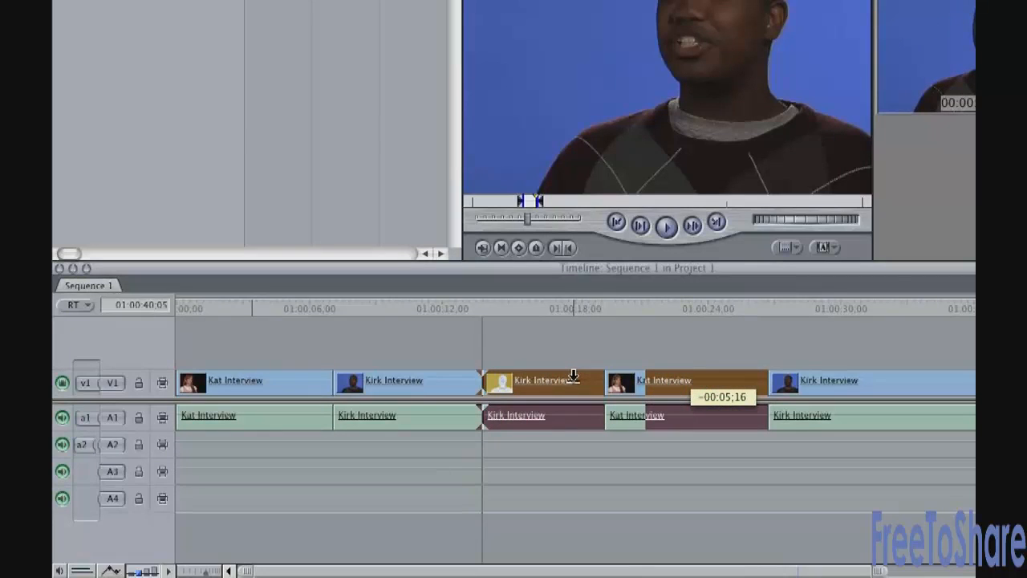
key("alt")
left_click_drag(573, 375, 573, 379)
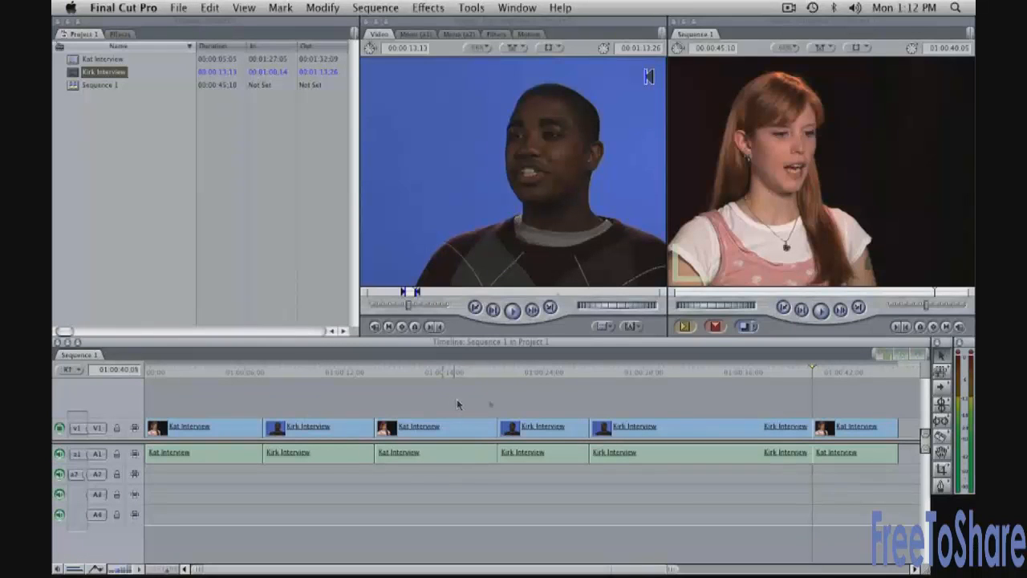
Select the third to fifth clips in Sequence 1 (one Kat and two Kirk Interview clips) and ripple-cut them, closing the gap.
left_click(920, 357)
left_click_drag(571, 405, 863, 484)
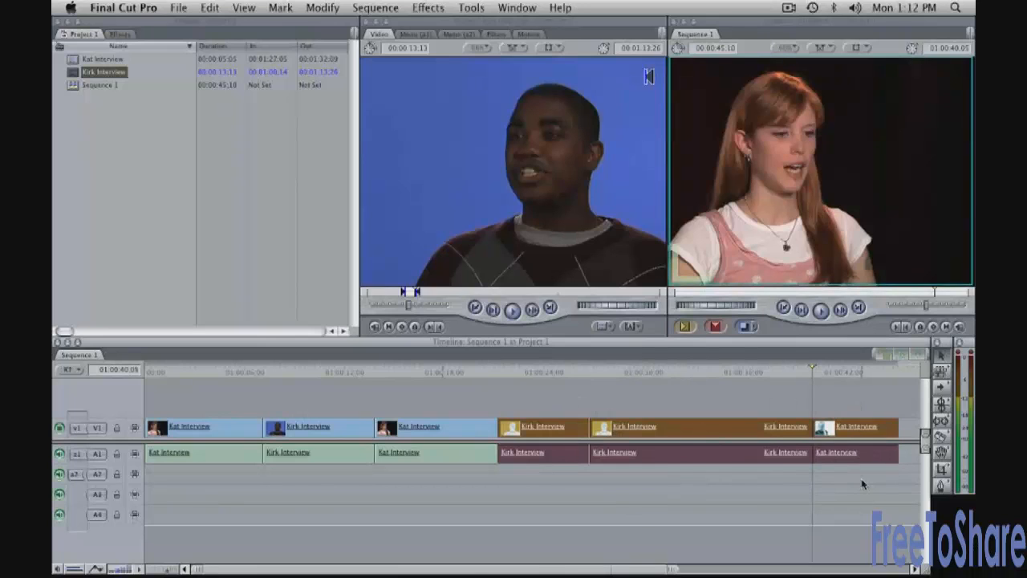
left_click_drag(440, 406, 652, 480)
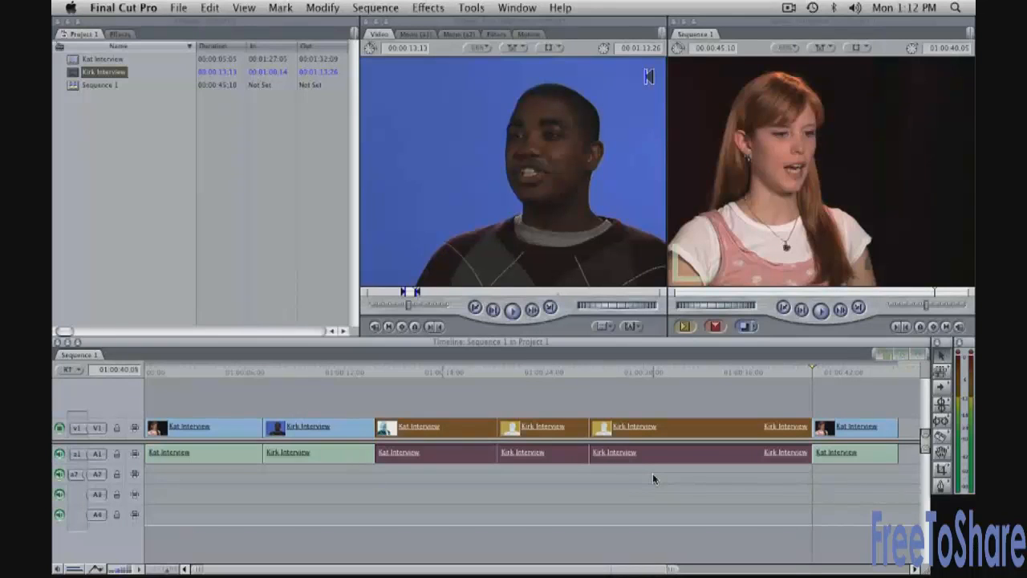
key("shift+x")
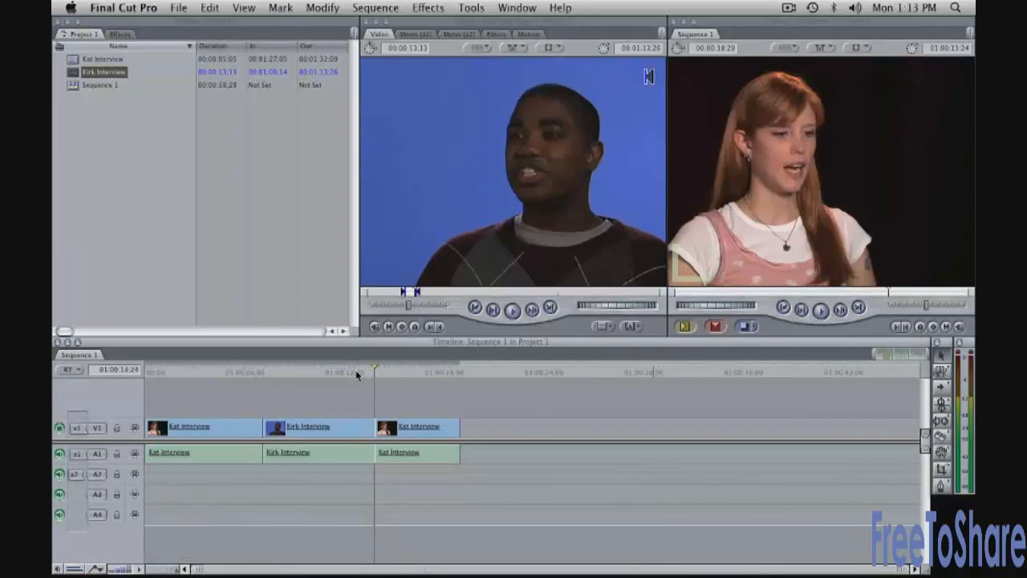
Paste-insert the three cut clips at the start of Sequence 1, pushing the remaining clips back.
left_click_drag(357, 375, 268, 364)
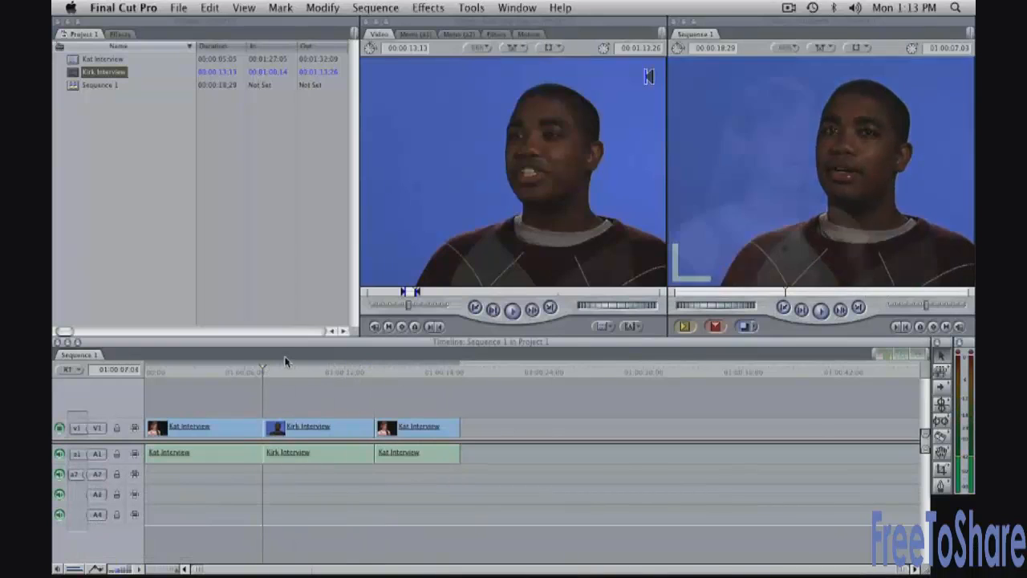
key("Home")
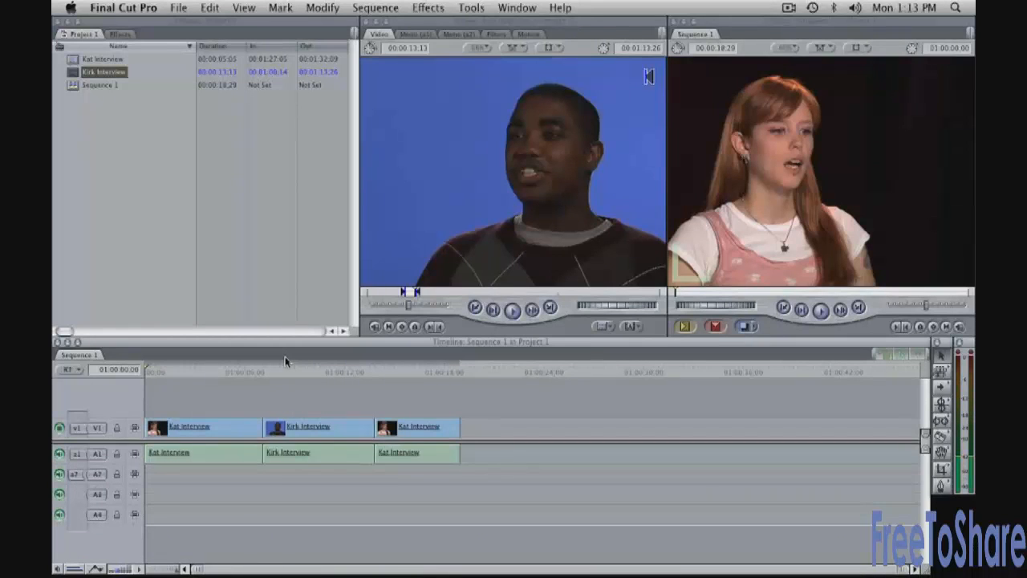
key("shift+v")
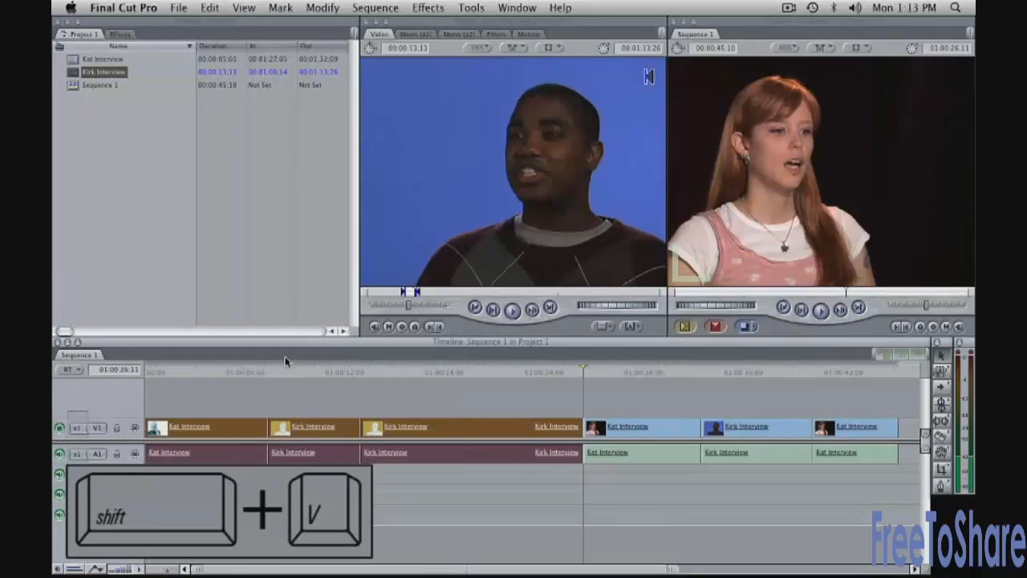